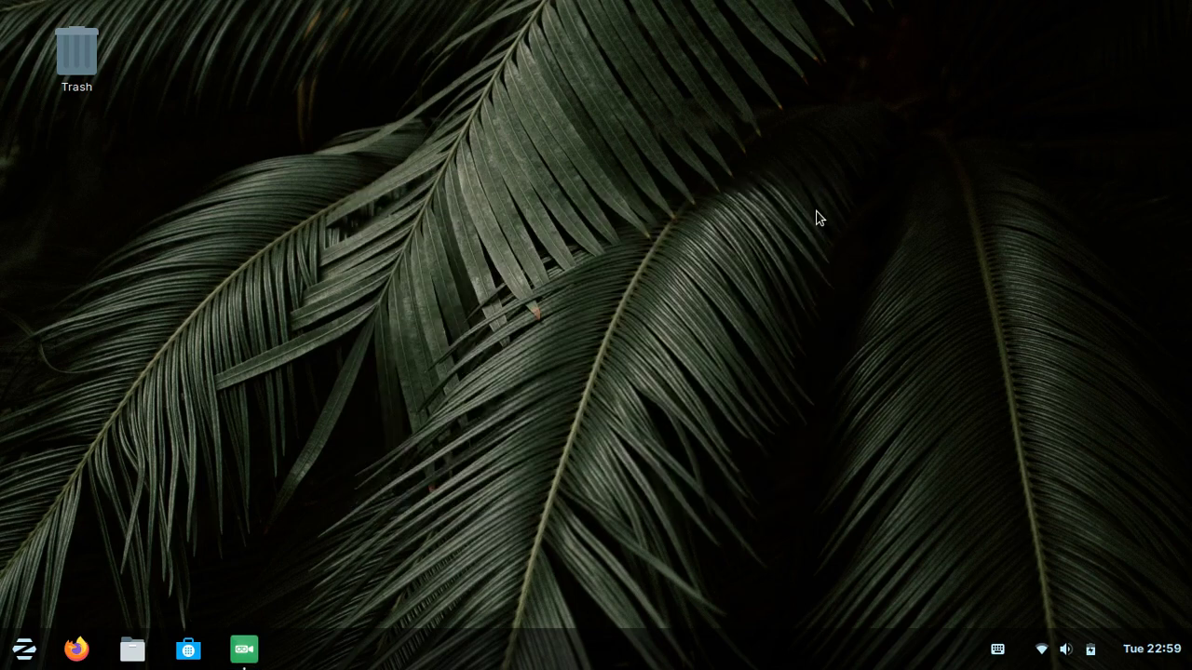
# Open the system status menu for volume and network, then close it again.
pyautogui.click(1051, 666)
pyautogui.click(892, 562)
# Open the desktop Background settings from the desktop's right-click menu and its wallpaper chooser.
pyautogui.rightClick(488, 244)
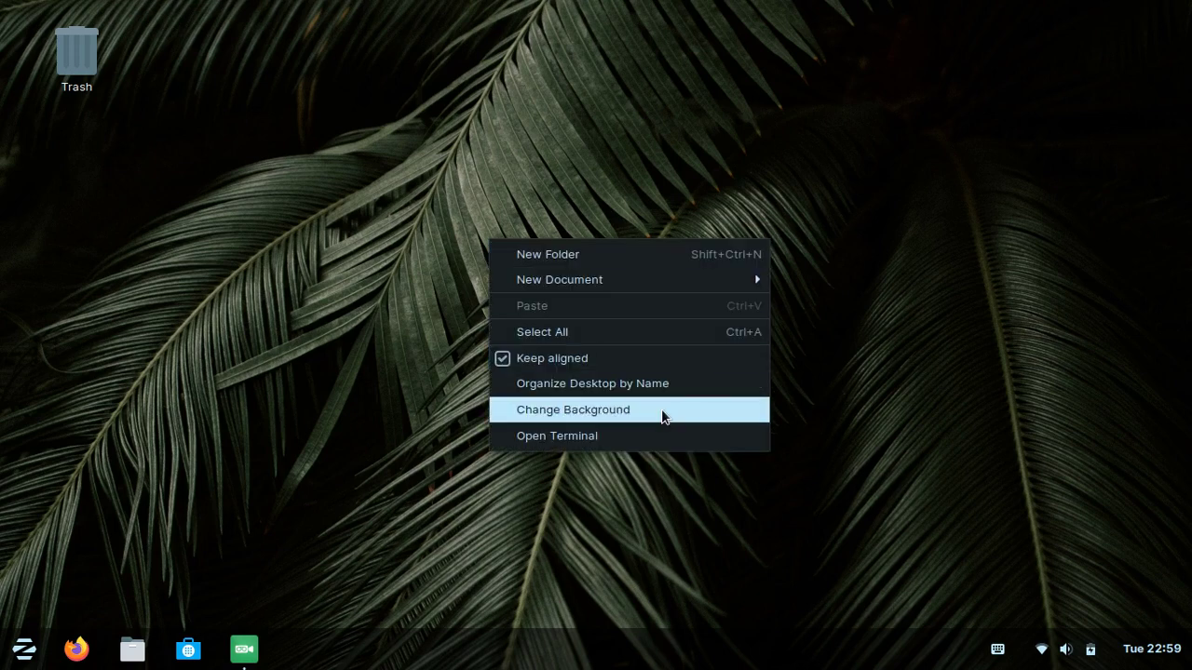
pyautogui.click(639, 421)
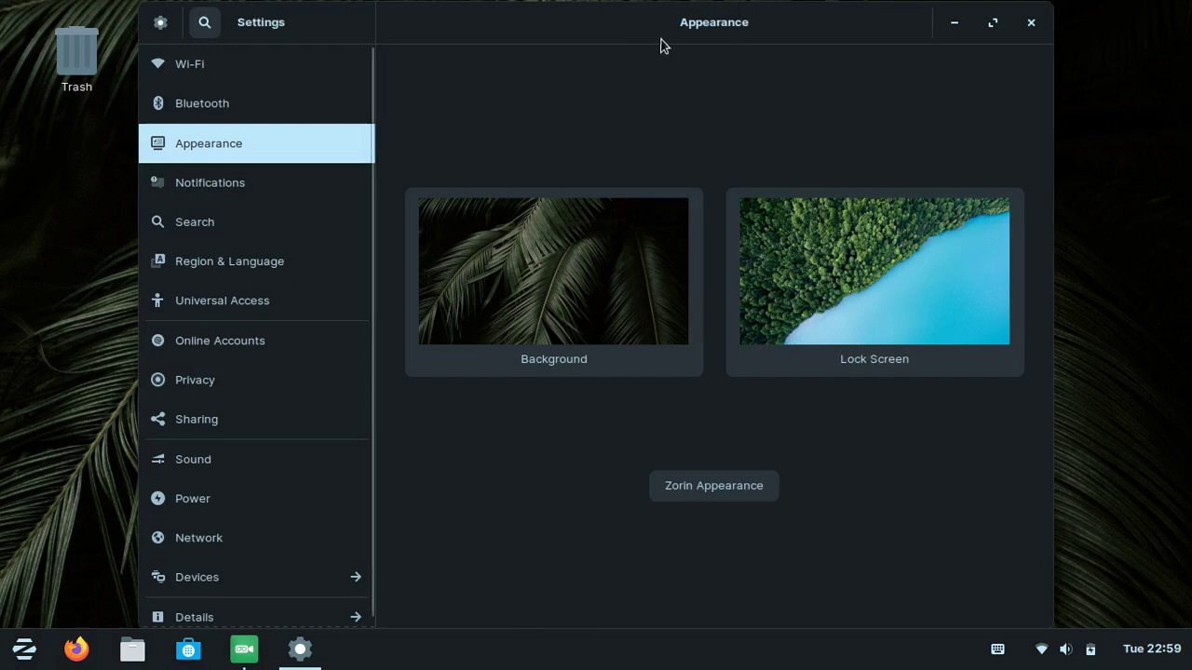
pyautogui.click(561, 308)
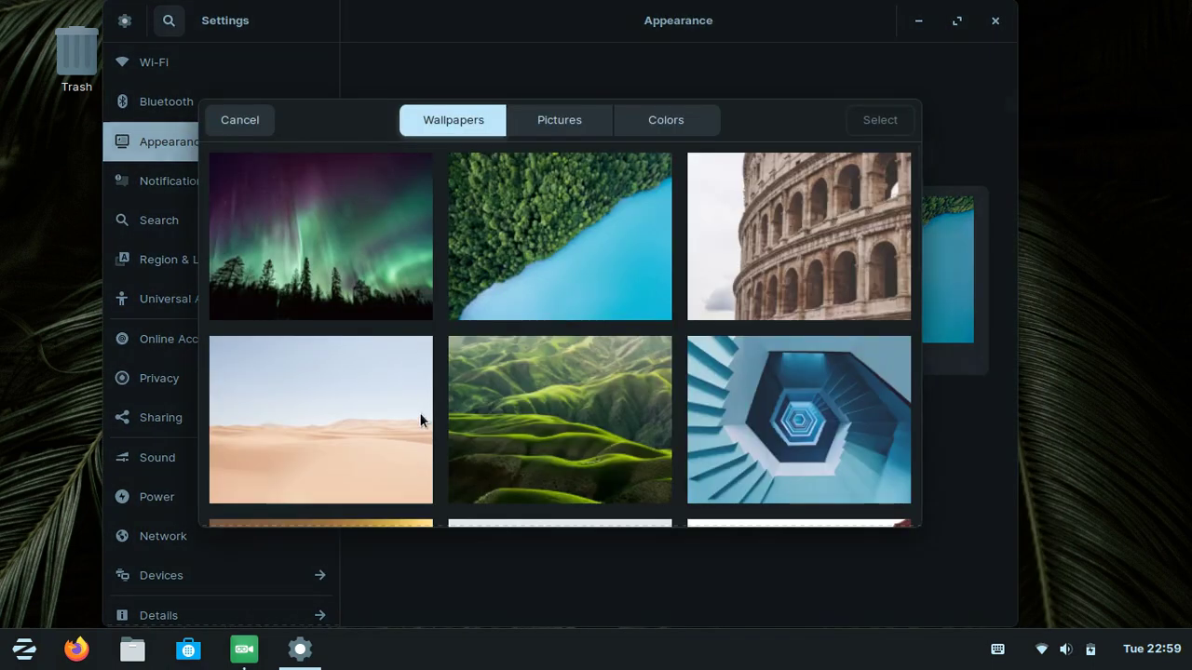
# Browse the wallpapers and apply the green rolling hills image as the desktop background.
pyautogui.scroll(-5, 581, 264)
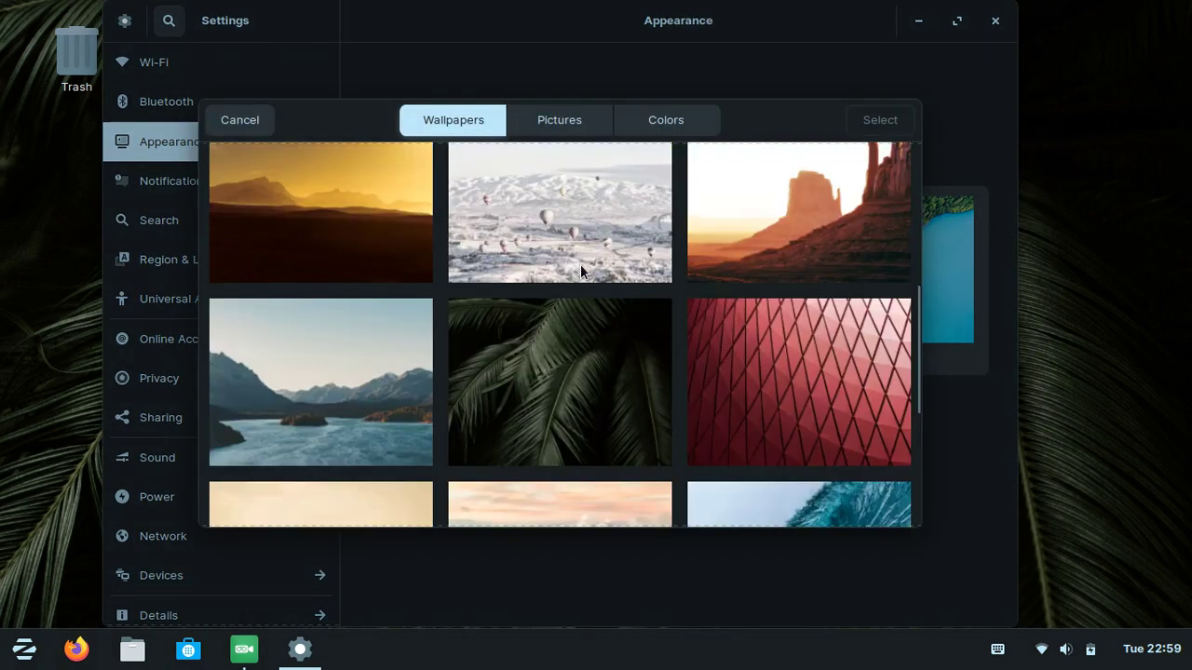
pyautogui.scroll(-4, 580, 271)
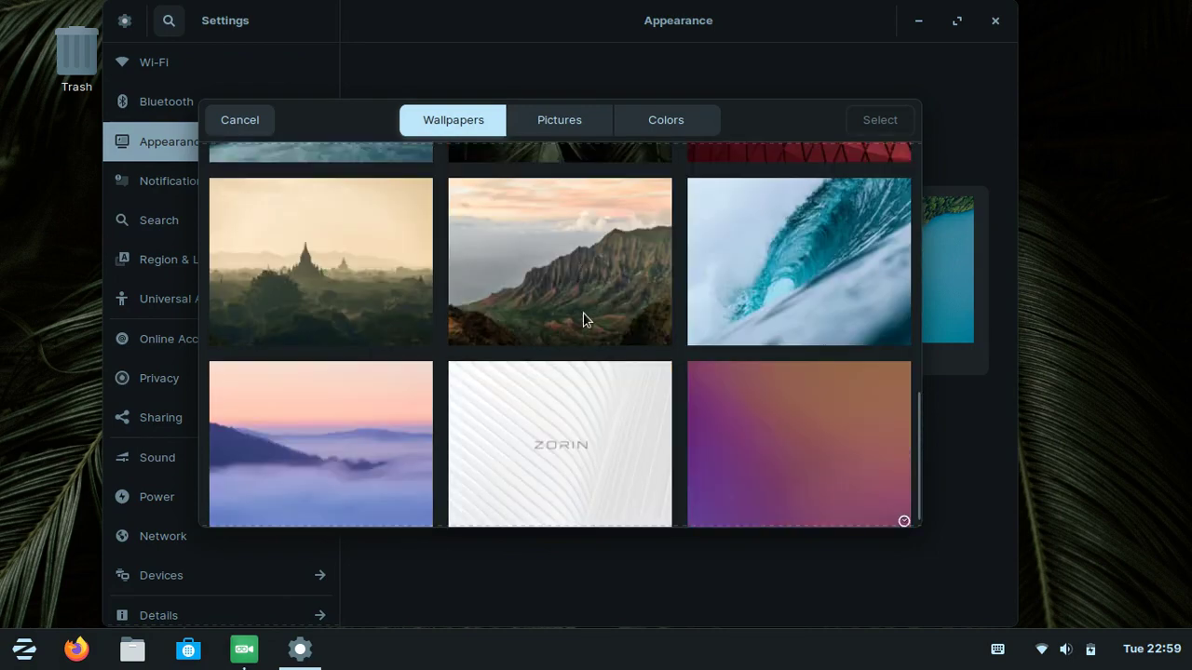
pyautogui.scroll(4, 558, 423)
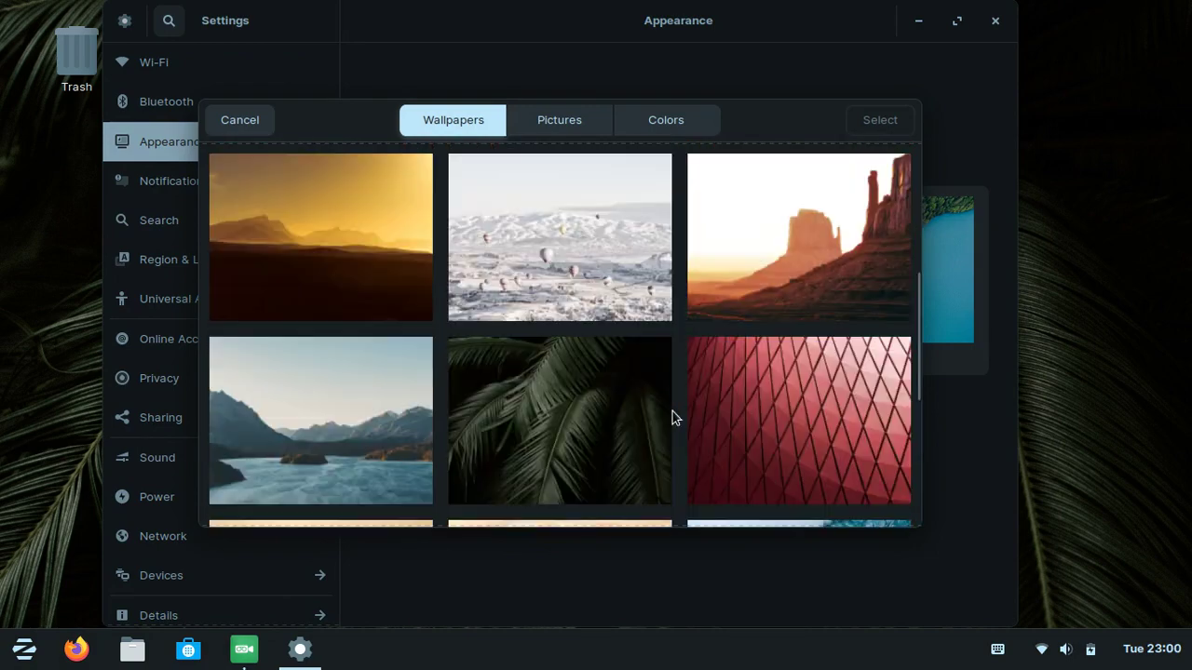
pyautogui.scroll(-4, 675, 418)
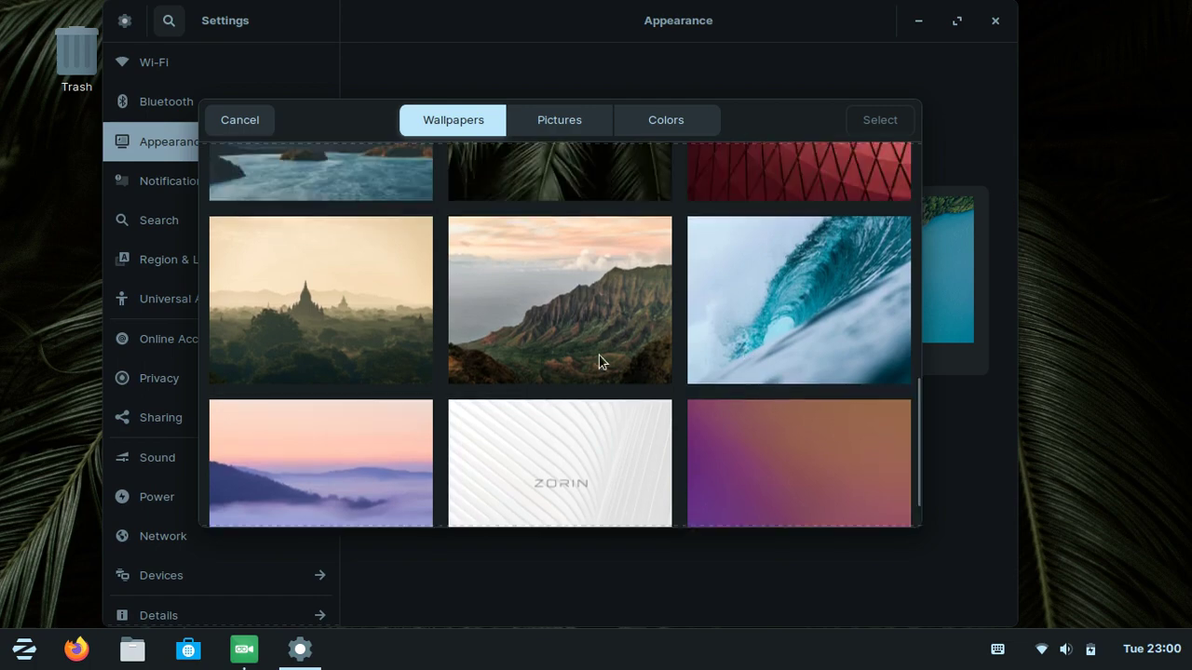
pyautogui.scroll(1, 359, 330)
pyautogui.scroll(5, 358, 330)
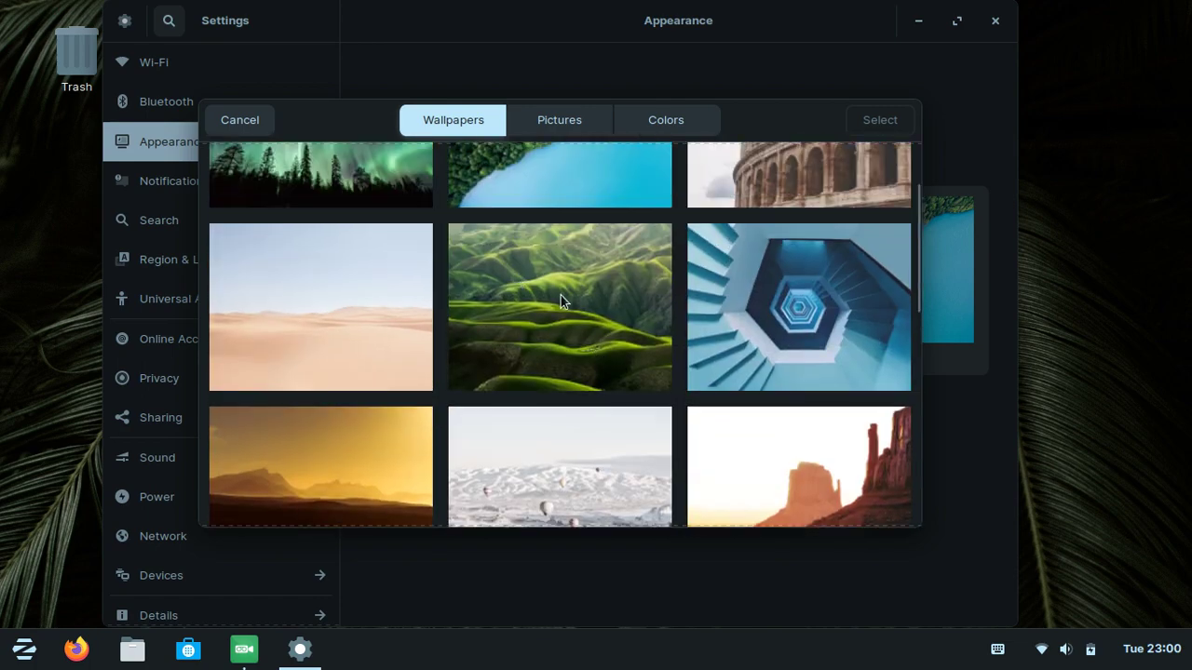
pyautogui.scroll(1, 560, 300)
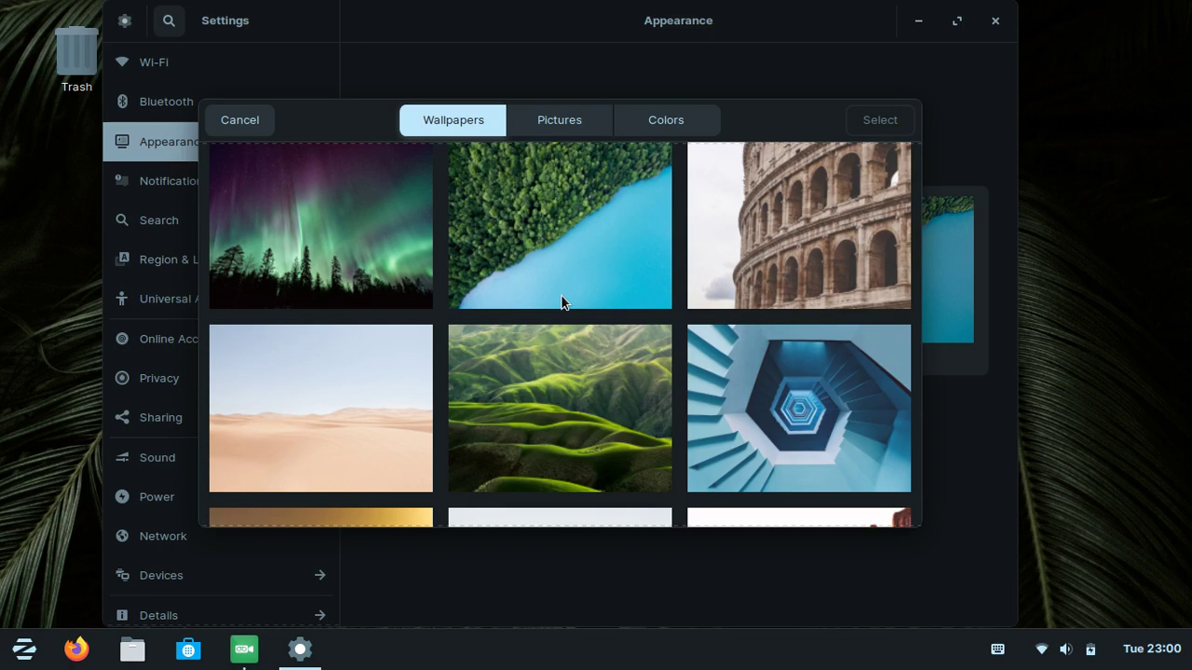
pyautogui.scroll(-3, 527, 413)
pyautogui.click(611, 269)
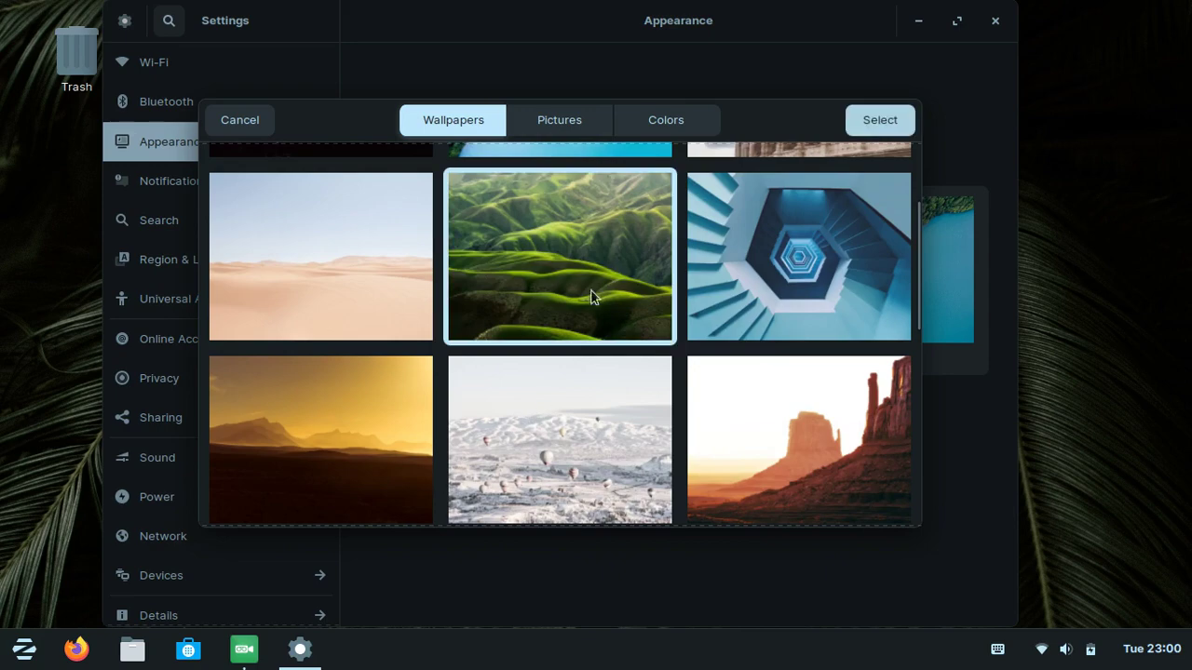
pyautogui.click(876, 125)
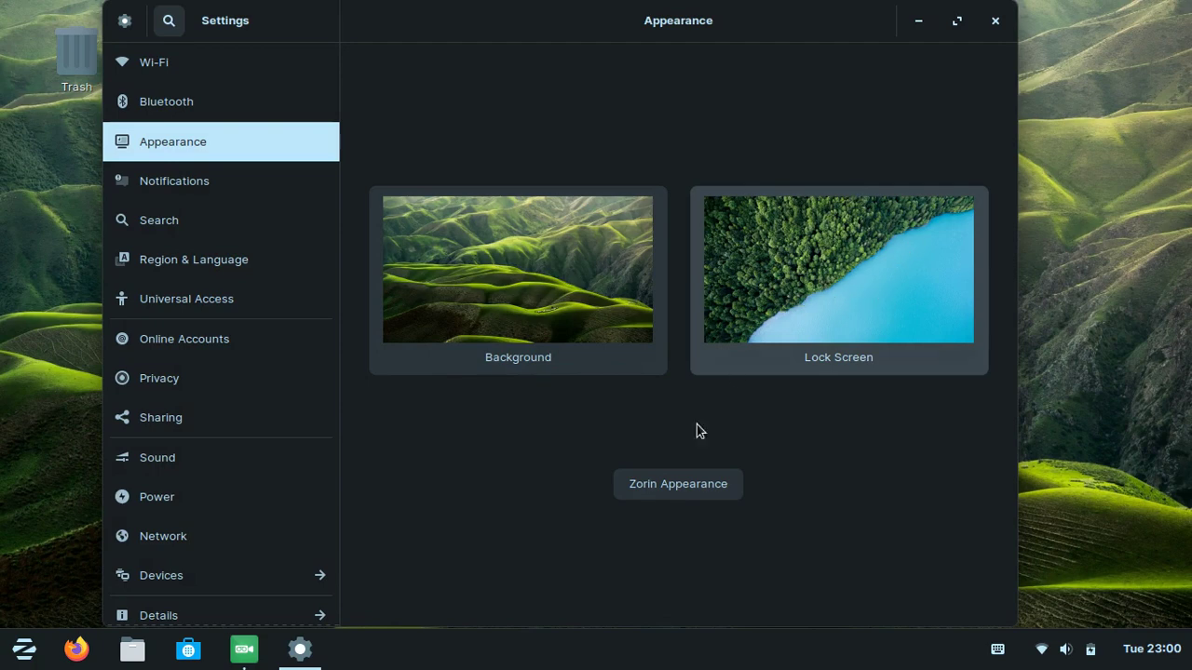
# In Zorin Appearance, try the bottom-centred dock layout, then minimise and restore both windows.
pyautogui.click(652, 492)
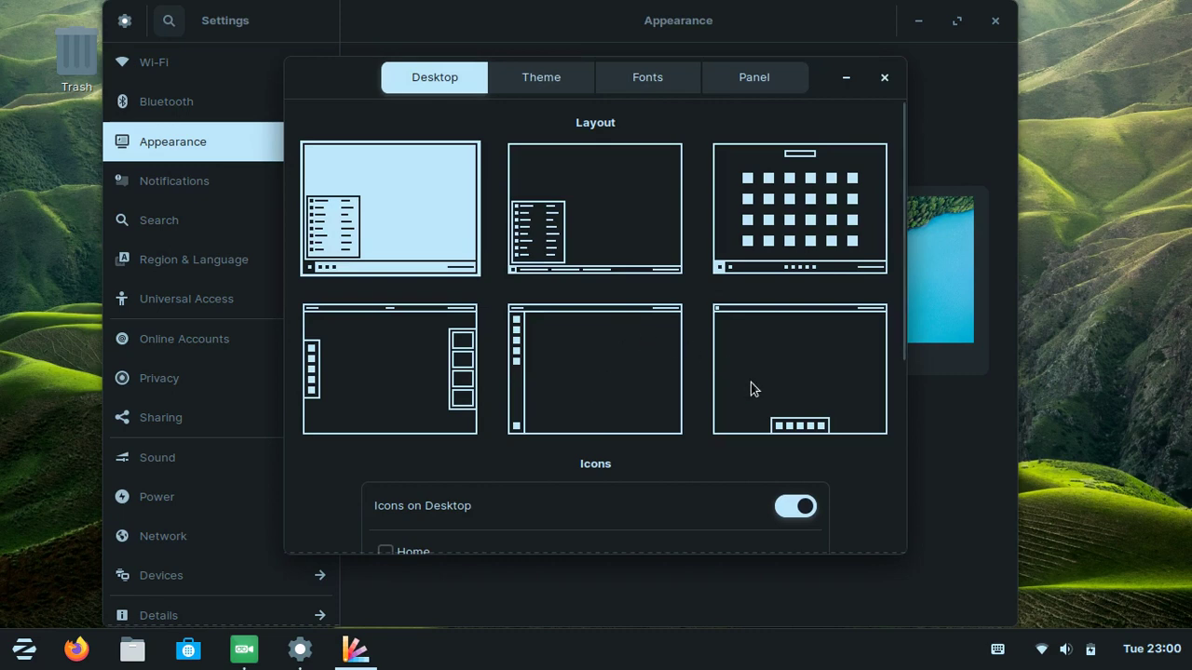
pyautogui.click(782, 384)
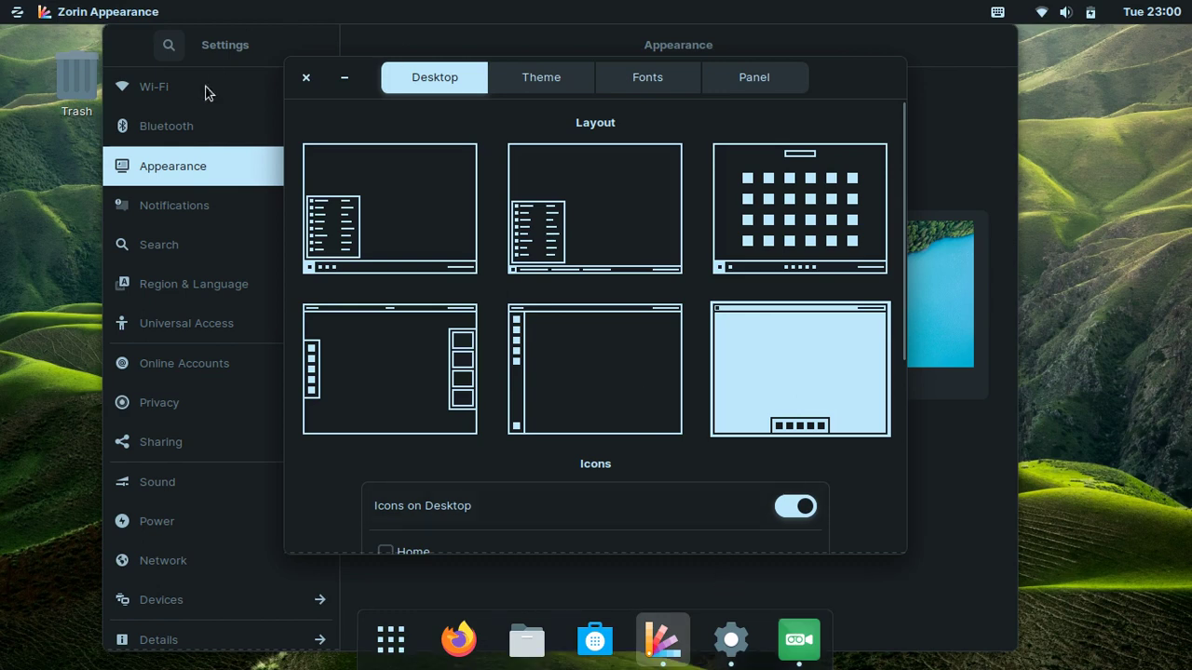
pyautogui.click(343, 78)
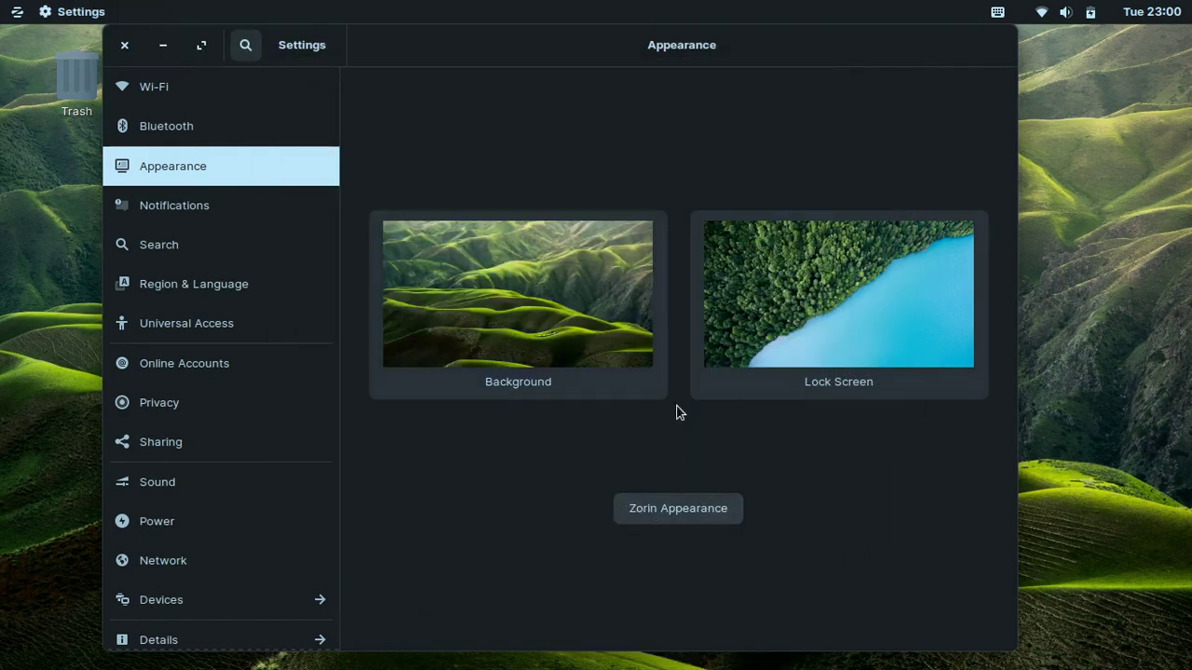
pyautogui.moveTo(441, 43); pyautogui.dragTo(498, 57)
pyautogui.click(222, 58)
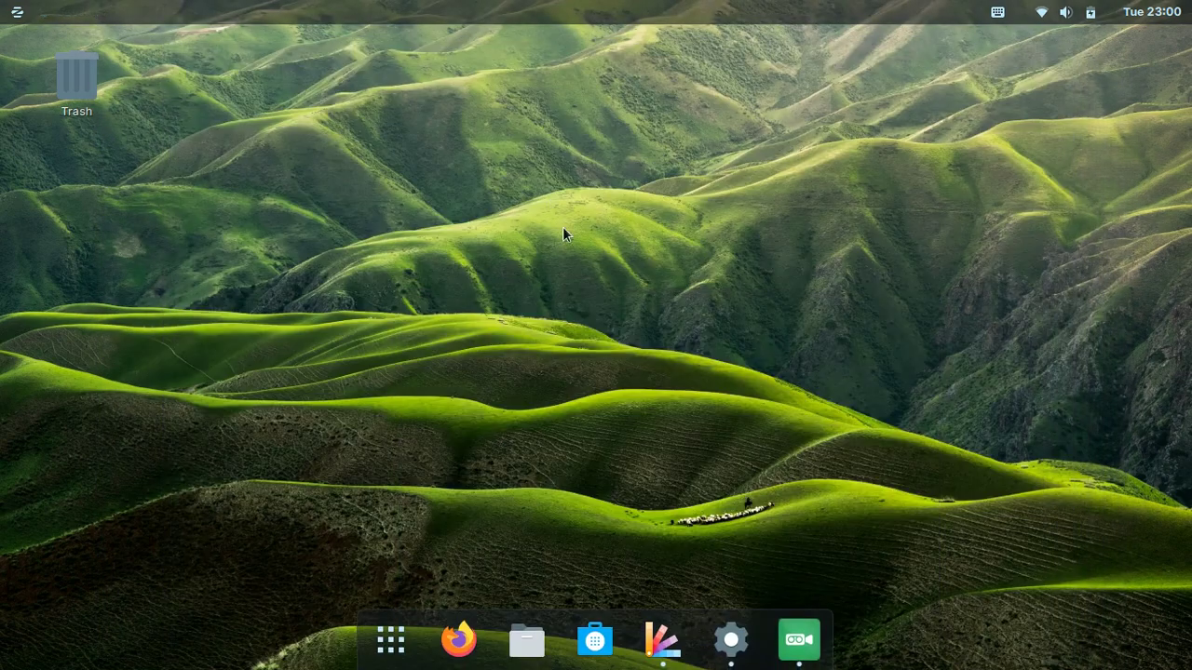
pyautogui.click(731, 652)
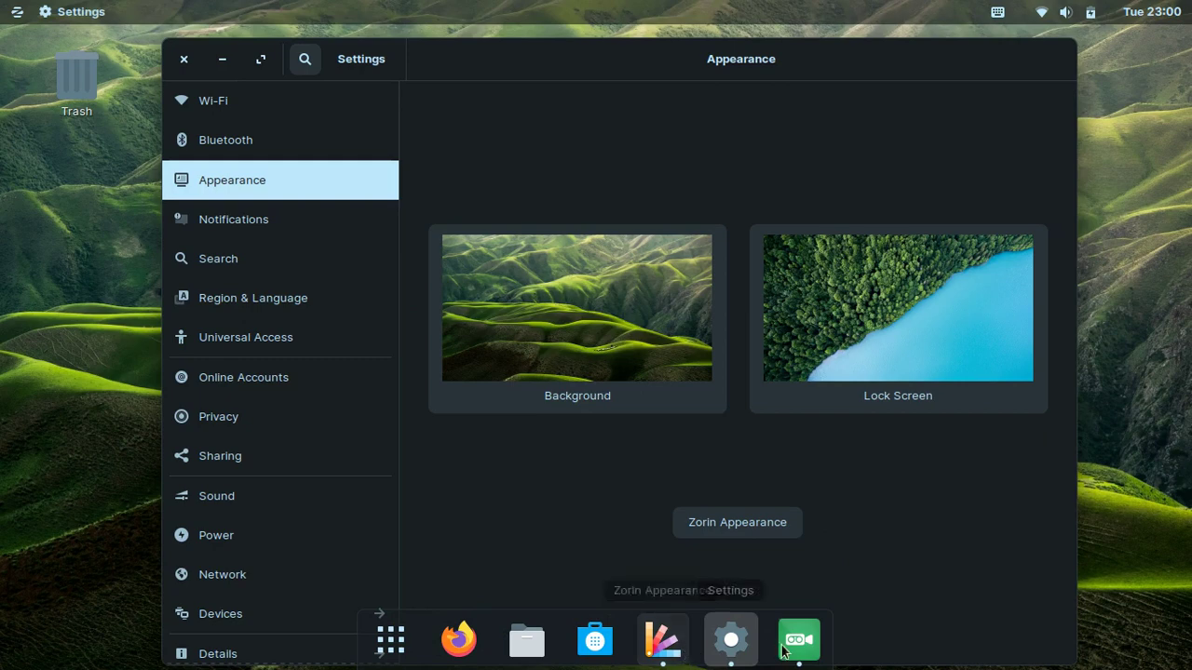
pyautogui.click(662, 641)
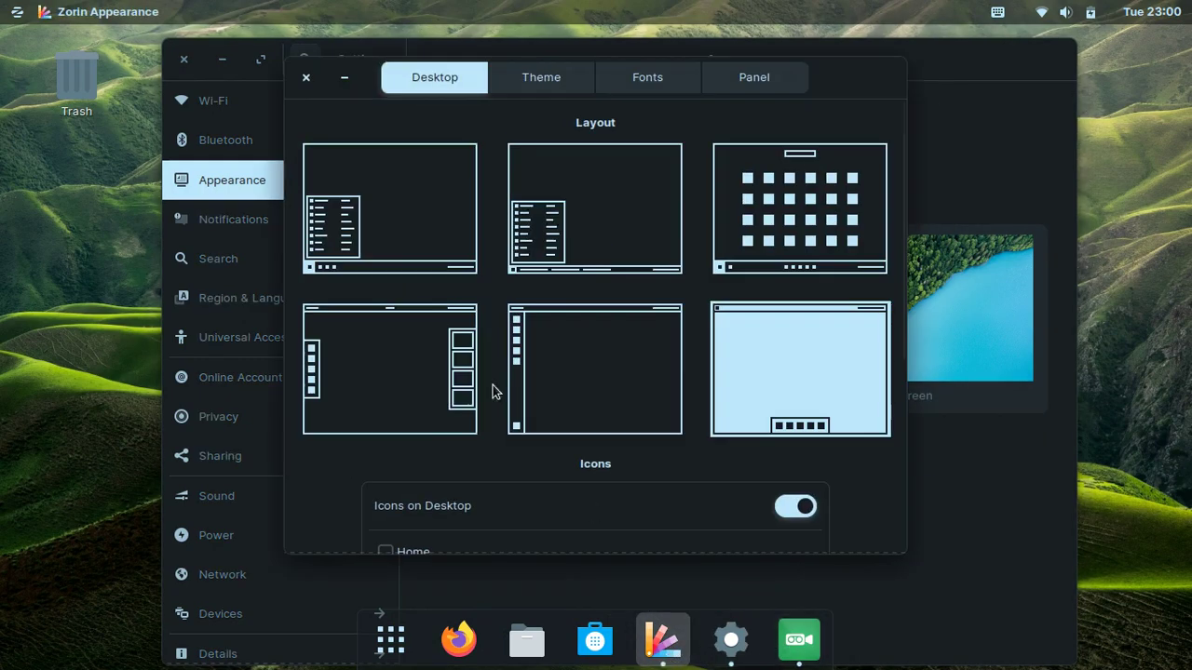
# Try the left-dock and activities-style layouts, then return to the full-width bottom panel layout.
pyautogui.click(624, 384)
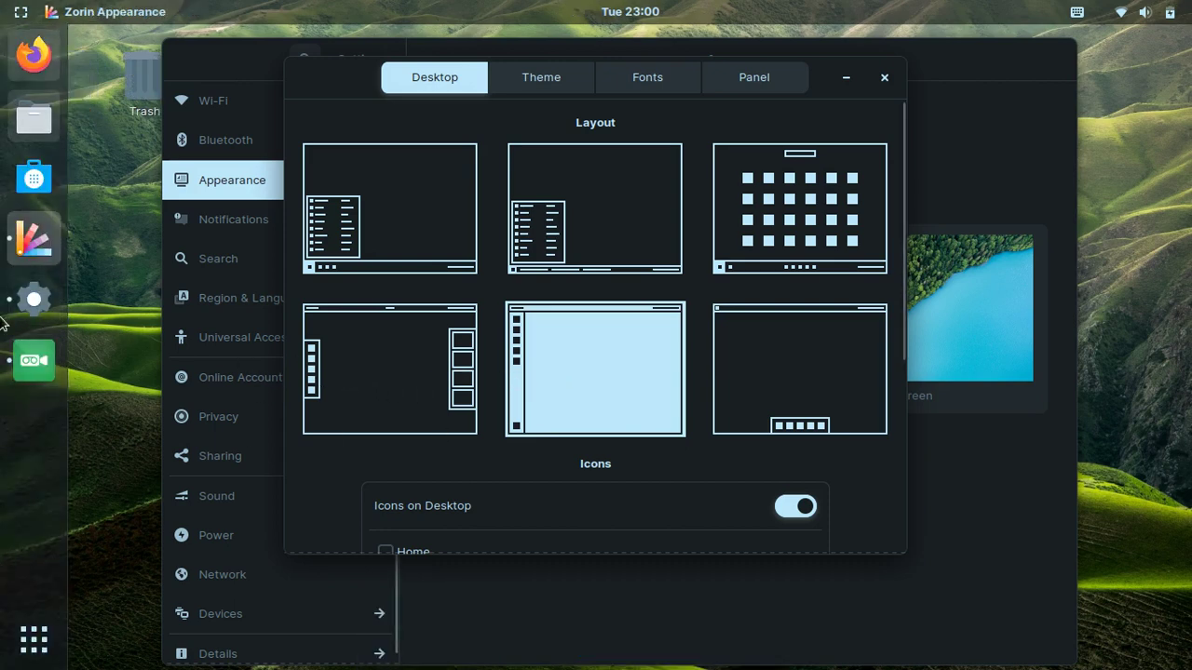
pyautogui.click(342, 422)
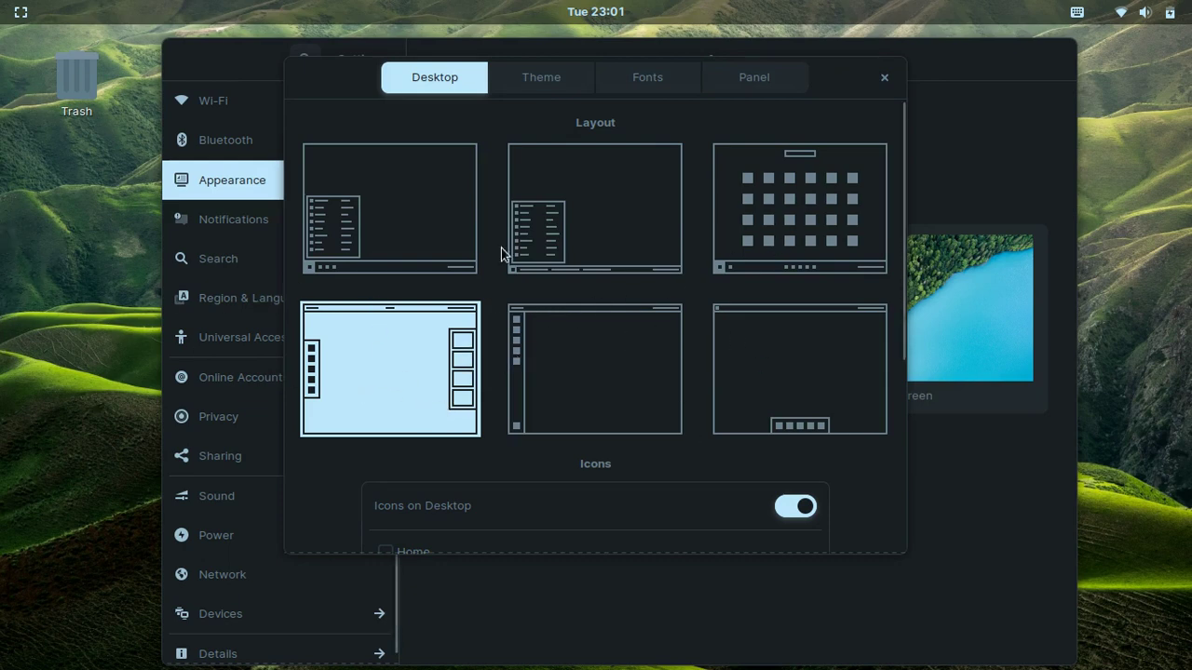
pyautogui.click(385, 242)
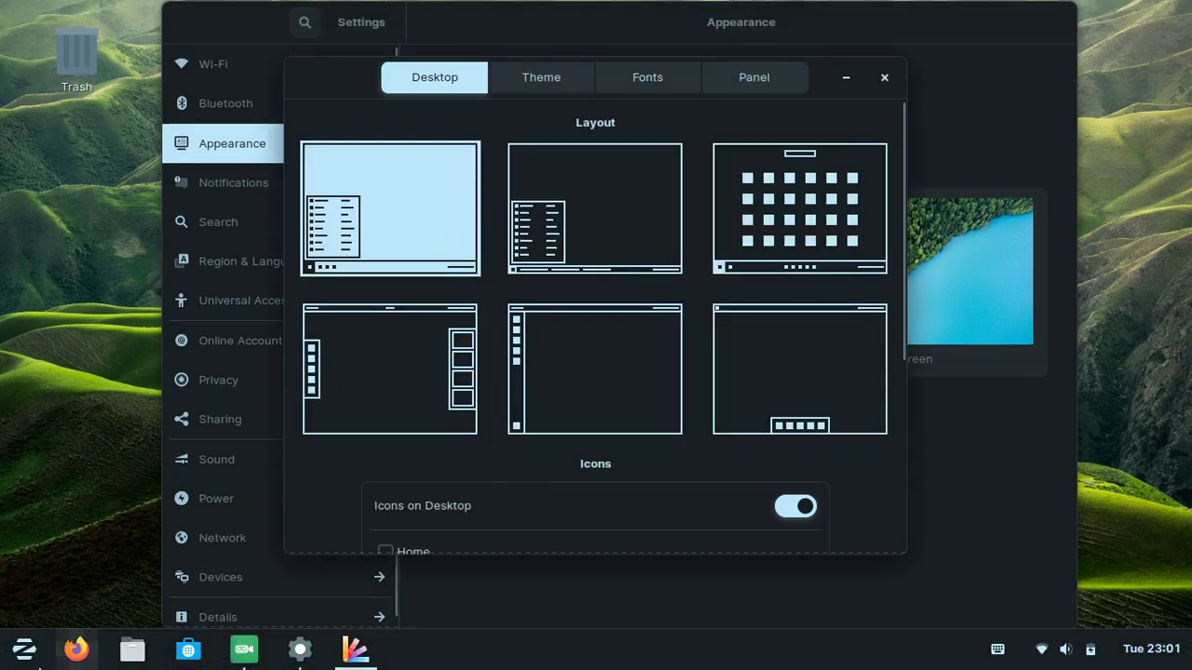
# Open and close the applications menu, then show the Theme options in Zorin Appearance.
pyautogui.click(24, 649)
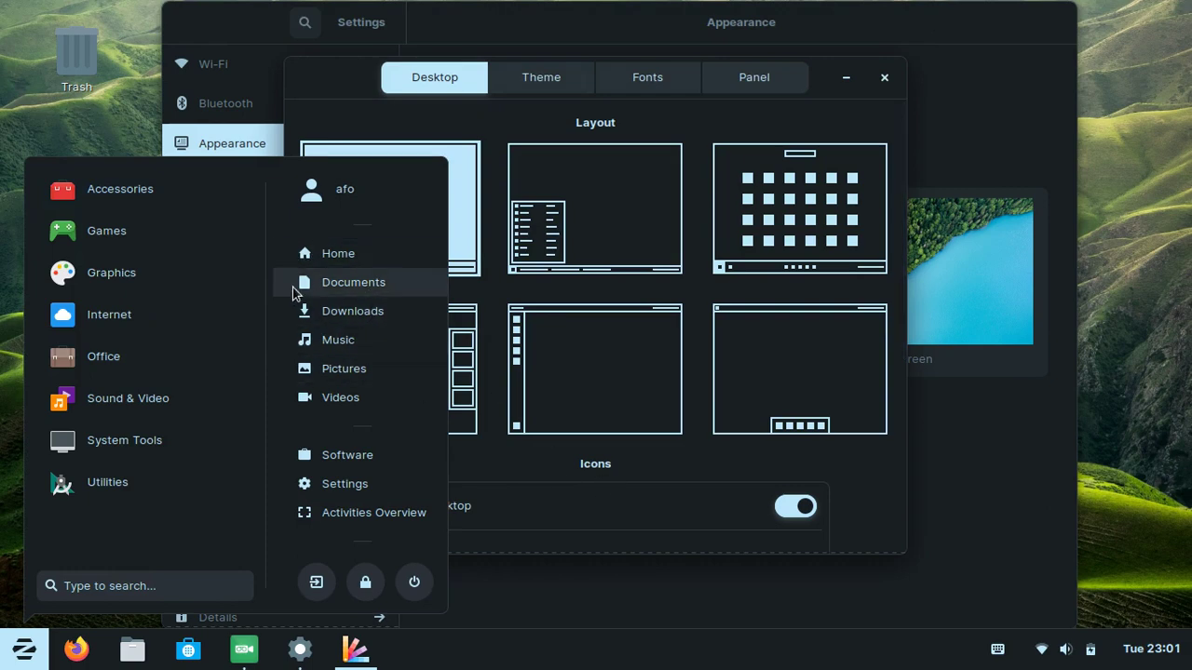
pyautogui.click(495, 311)
pyautogui.click(554, 79)
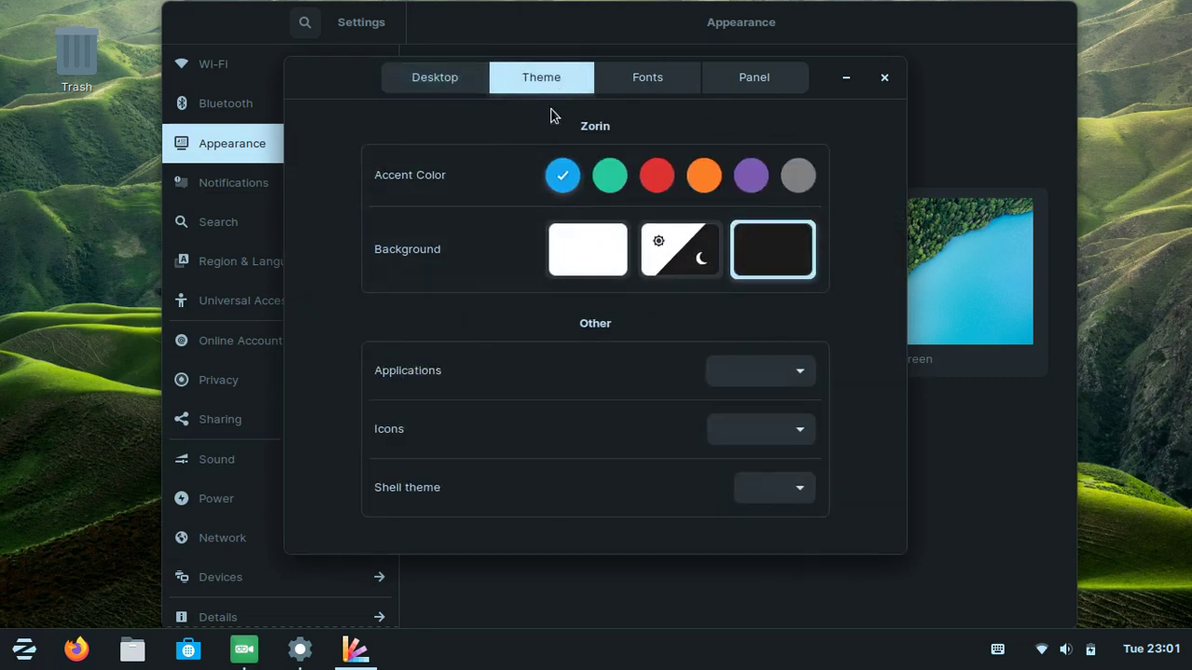
pyautogui.click(413, 77)
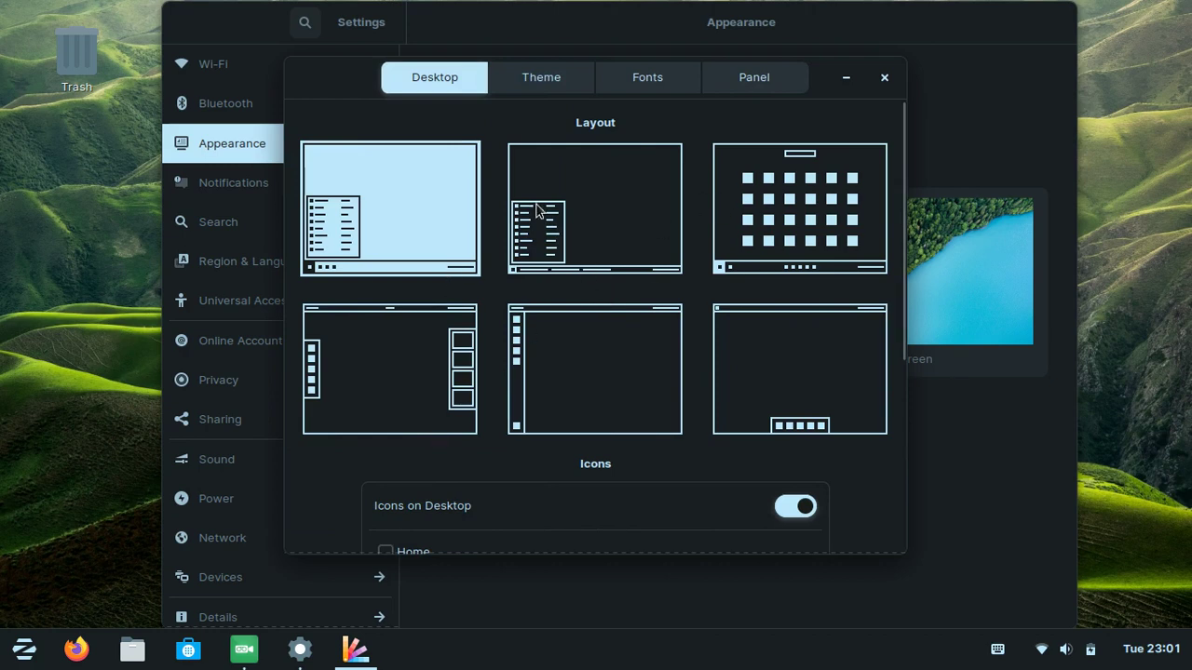
pyautogui.click(552, 89)
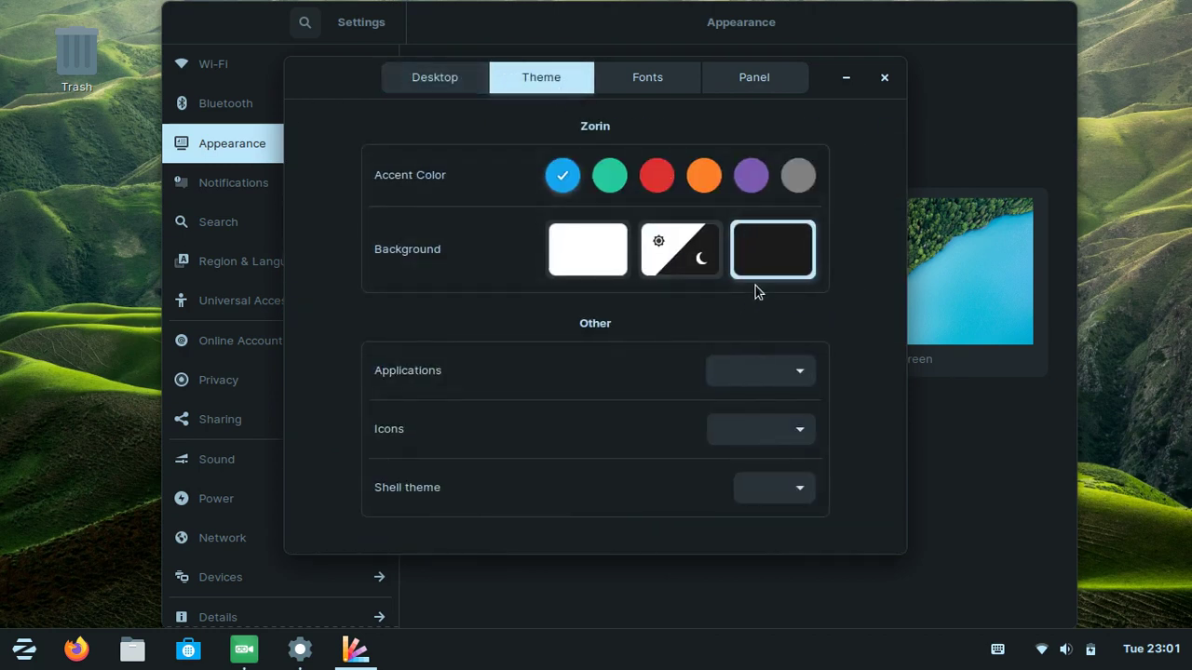
# Try the Light and Dark styles, then set the theme to switch automatically on schedule.
pyautogui.click(561, 272)
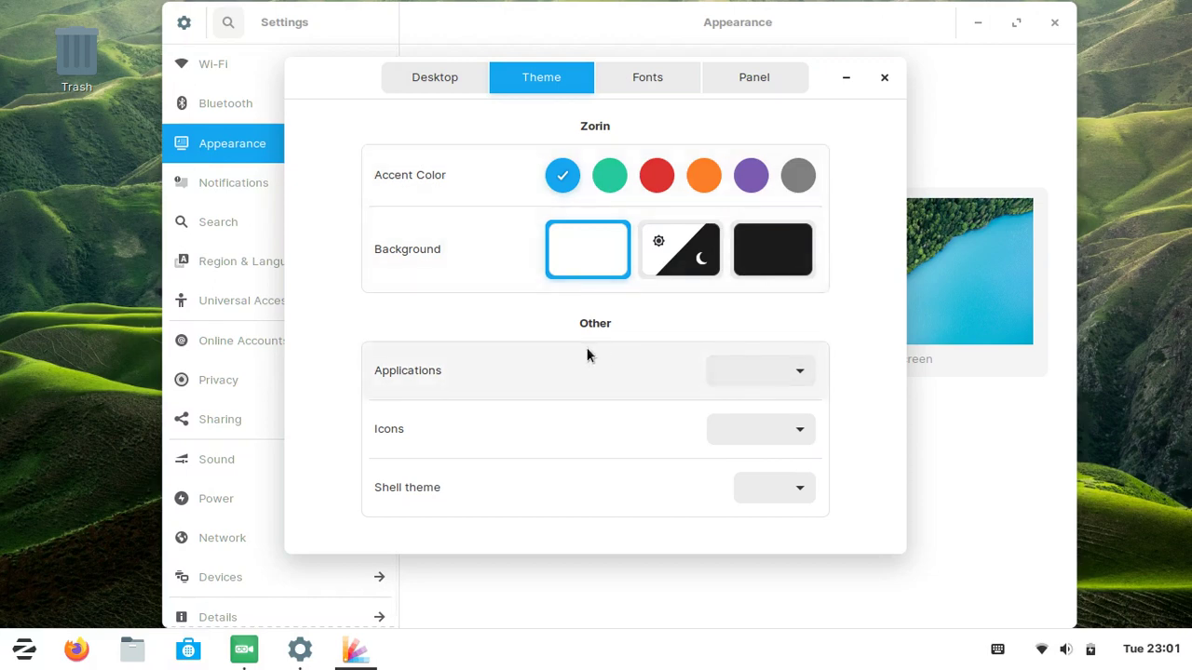
pyautogui.click(757, 271)
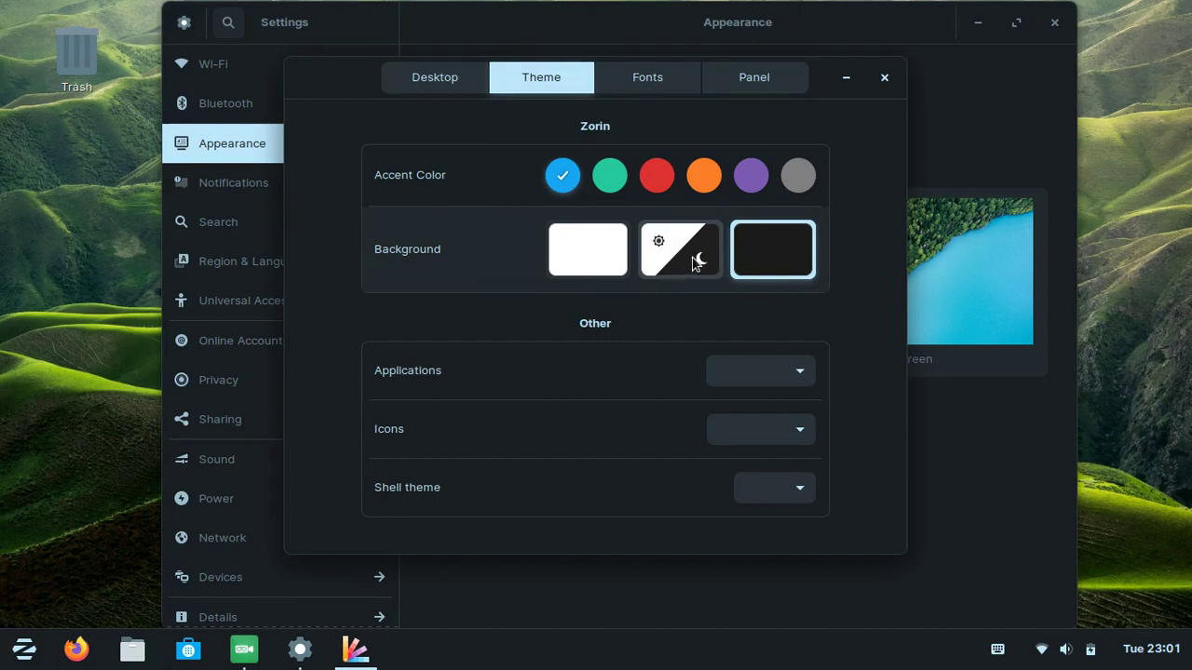
pyautogui.click(680, 266)
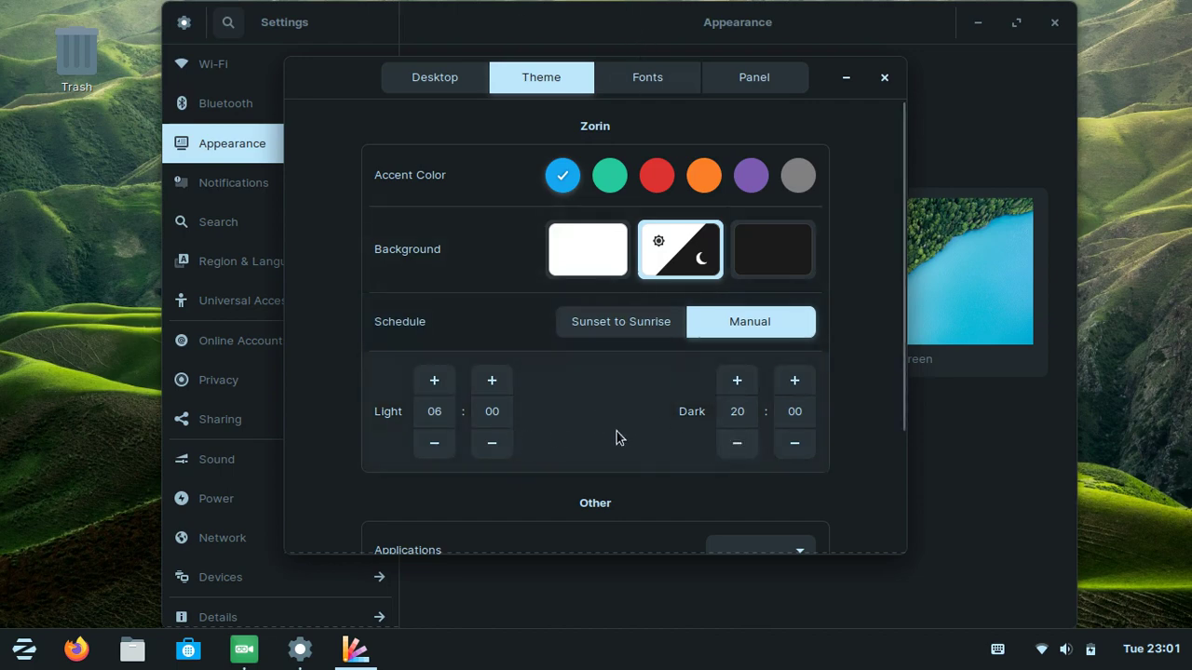
# Set the theme back to always Dark, view Fonts, then review the Panel and Taskbar options.
pyautogui.click(761, 269)
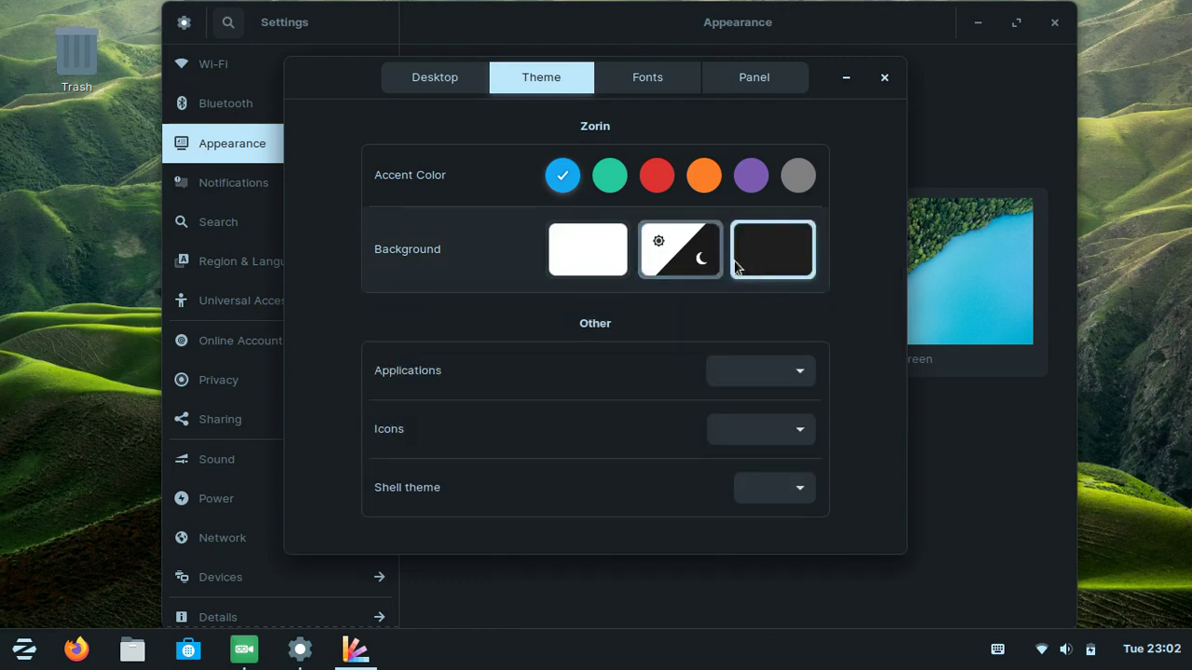
pyautogui.click(636, 85)
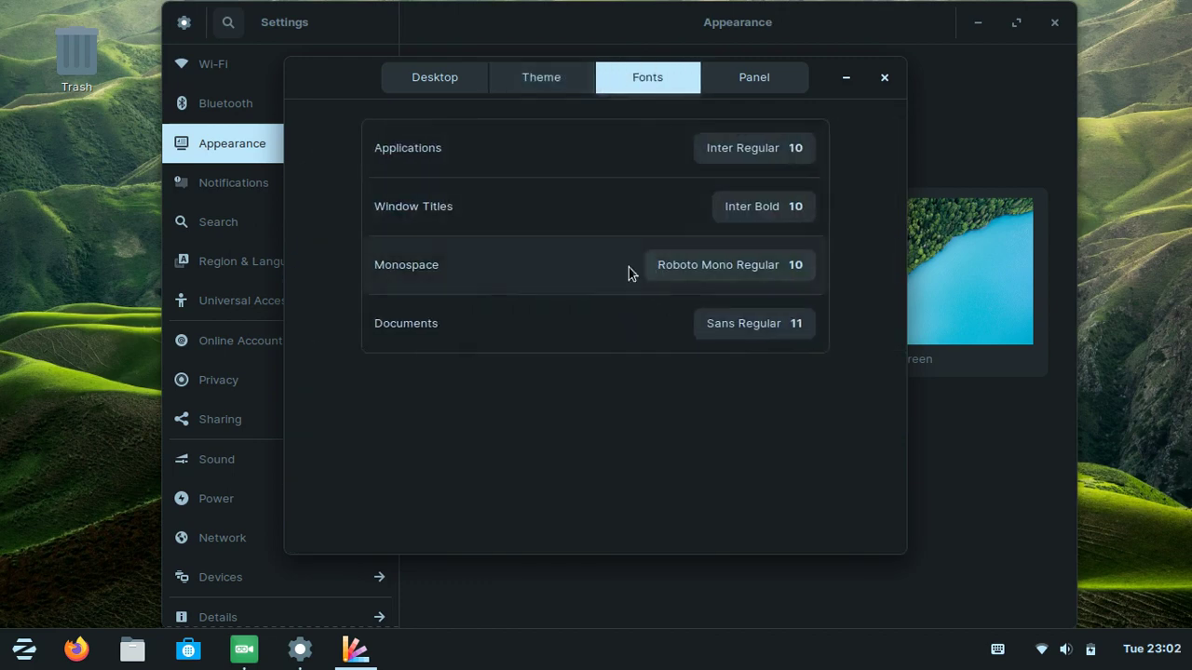
pyautogui.click(752, 88)
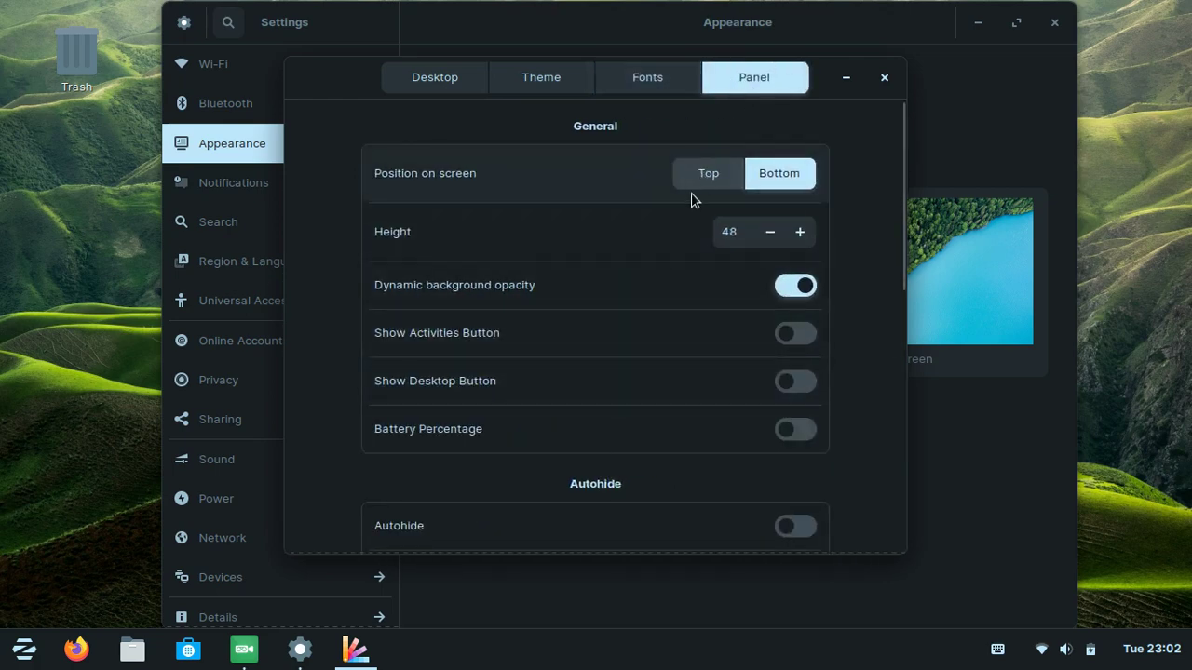
pyautogui.scroll(-4, 690, 202)
pyautogui.scroll(-6, 691, 202)
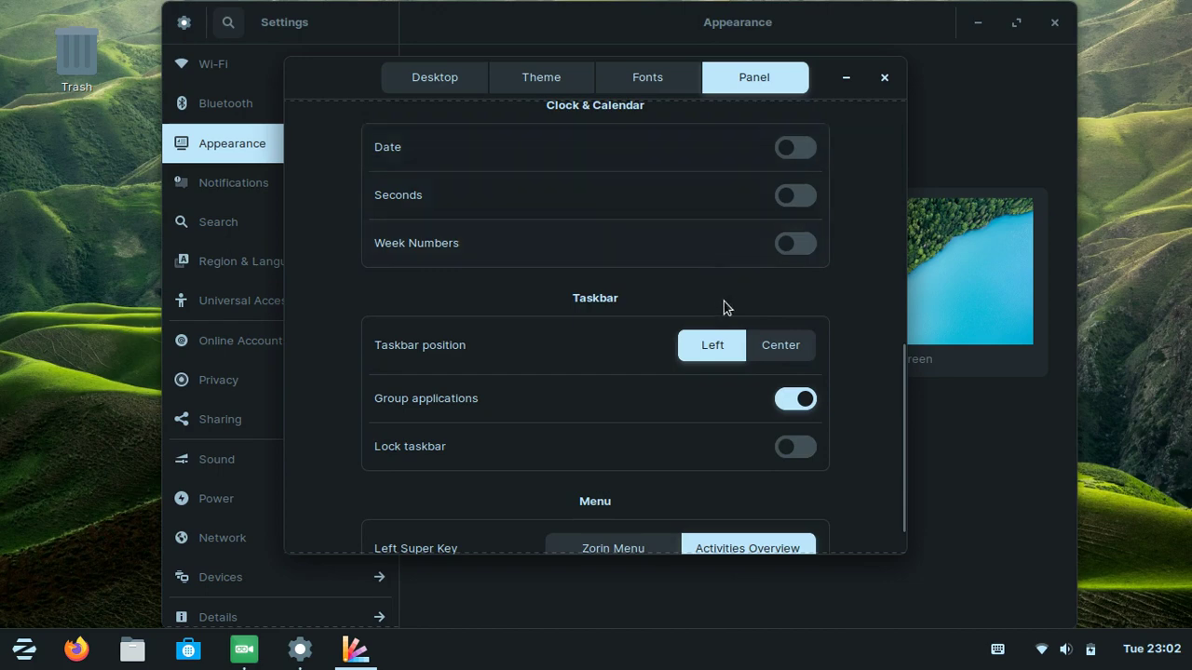
pyautogui.scroll(-1, 719, 354)
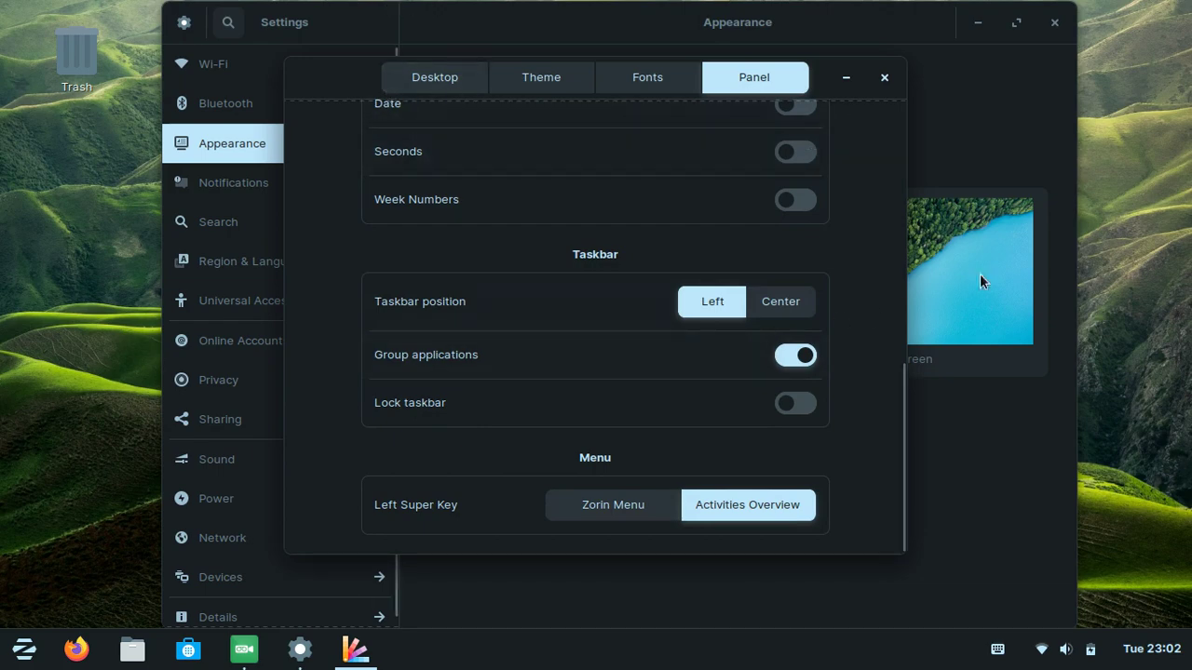
# Close Zorin Appearance and look through the Notifications and Search settings pages.
pyautogui.click(884, 77)
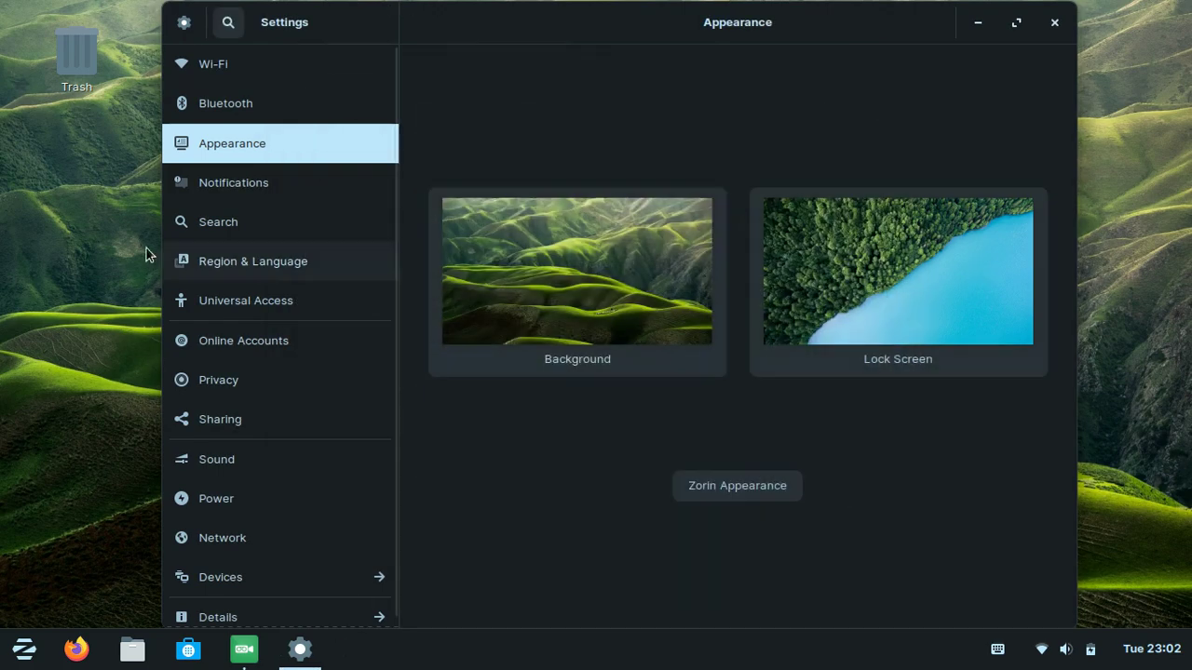
pyautogui.click(253, 181)
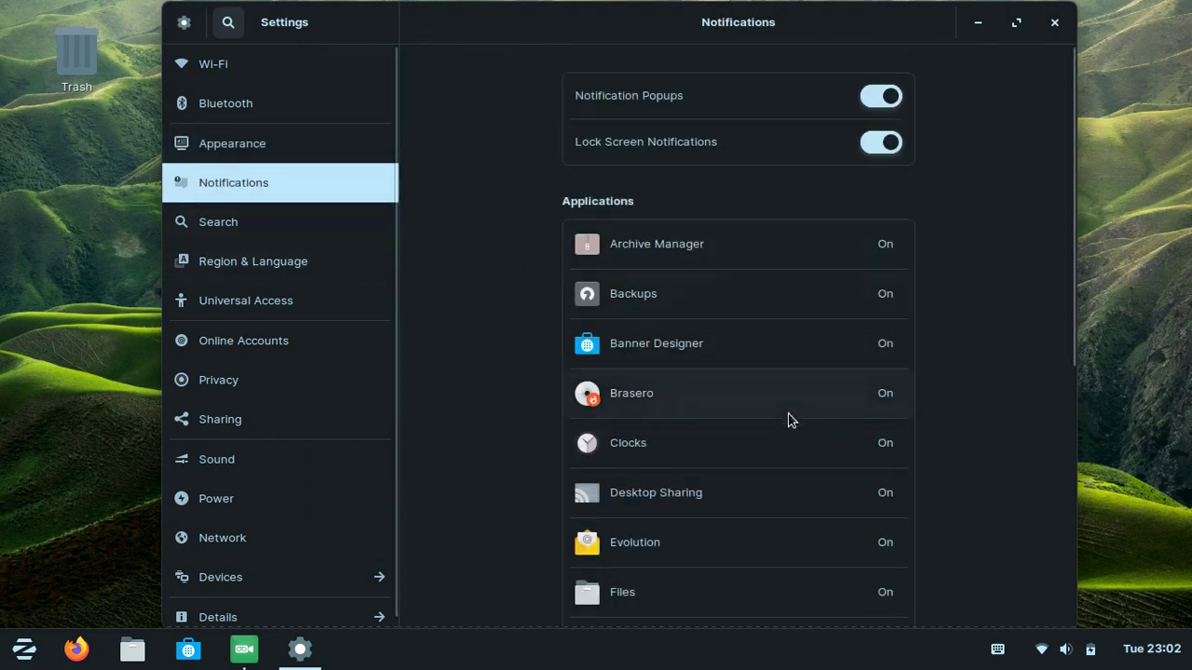
pyautogui.scroll(-5, 782, 427)
pyautogui.scroll(5, 782, 427)
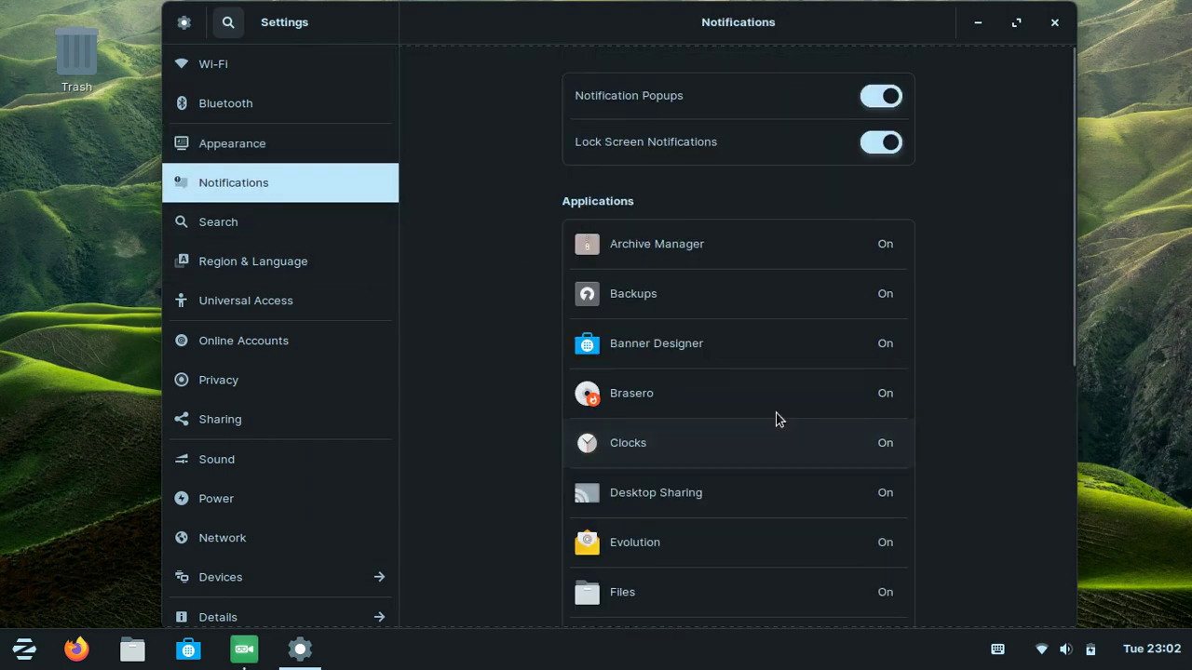
pyautogui.click(324, 233)
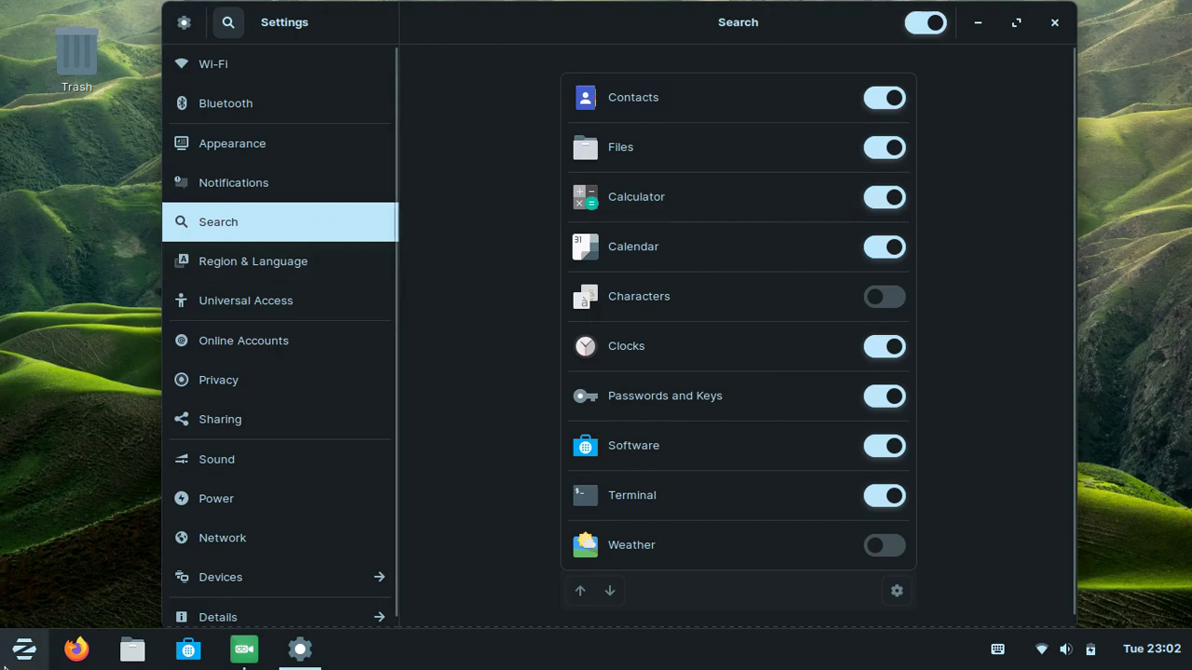
# Open and dismiss the applications menu, then show the Region & Language page.
pyautogui.click(26, 645)
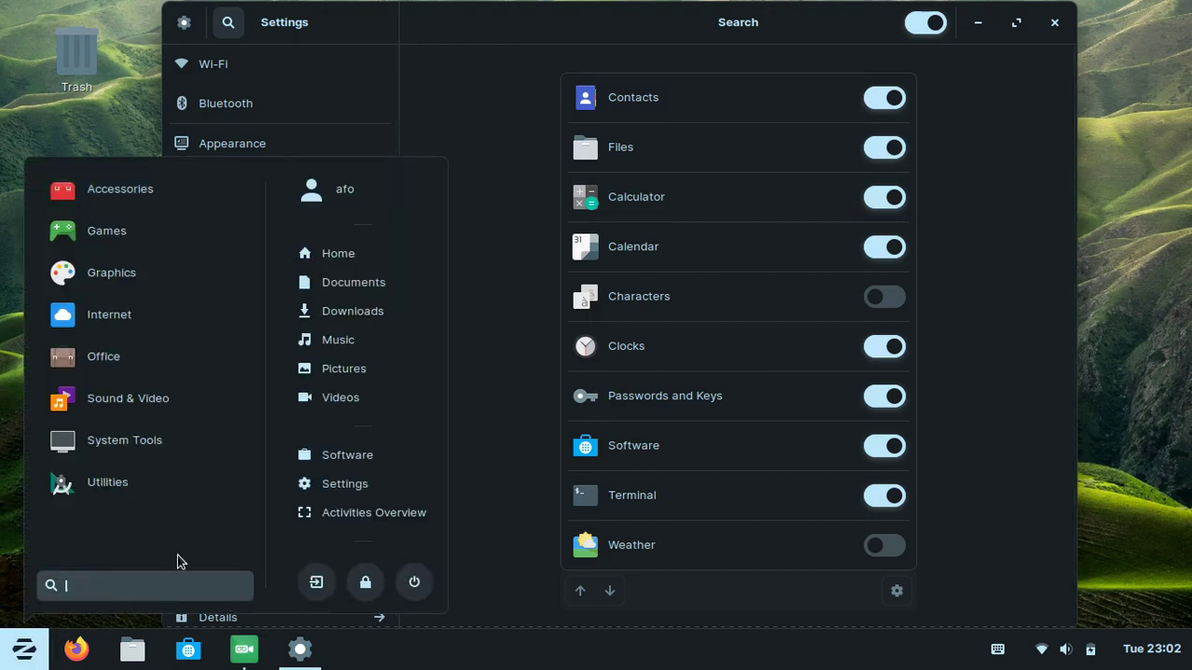
pyautogui.click(506, 77)
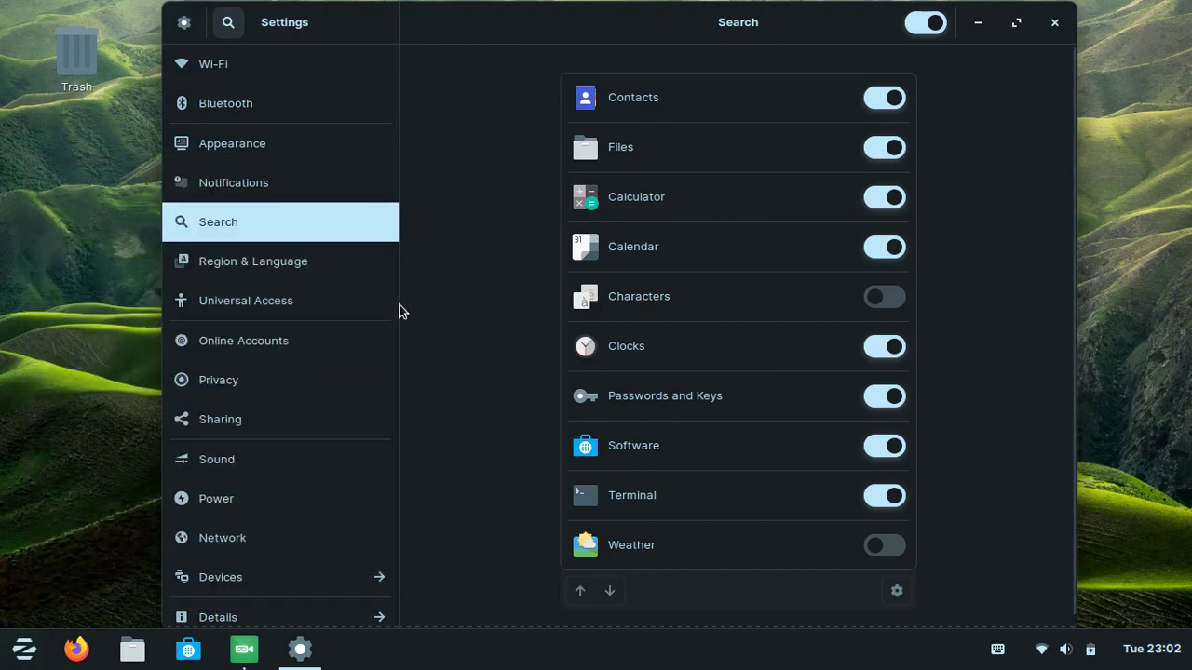
pyautogui.click(345, 272)
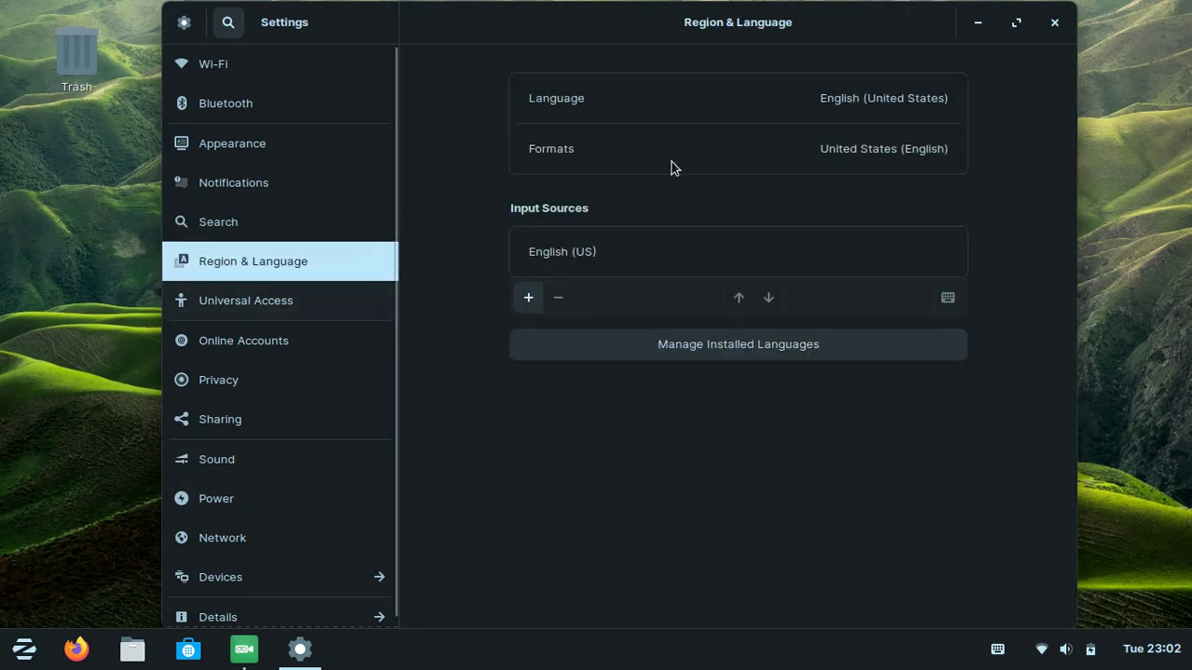
# Step through Universal Access, Online Accounts, Privacy, Sharing, Sound, Power and Network, ending on Devices › Displays.
pyautogui.click(253, 309)
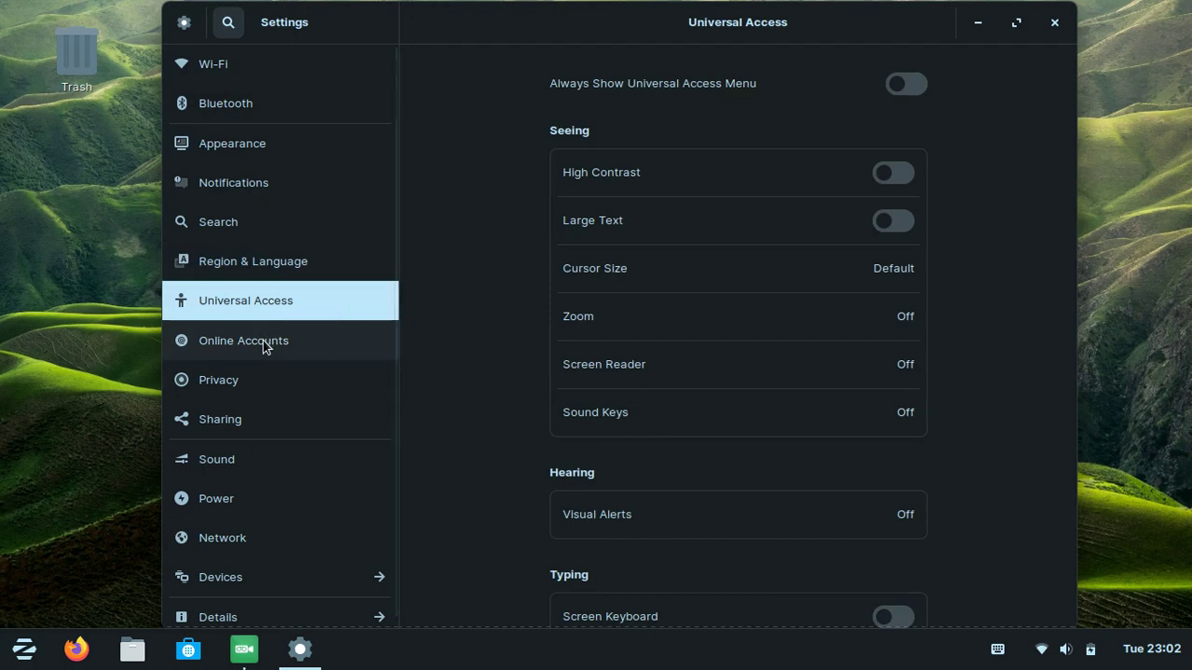
pyautogui.click(265, 346)
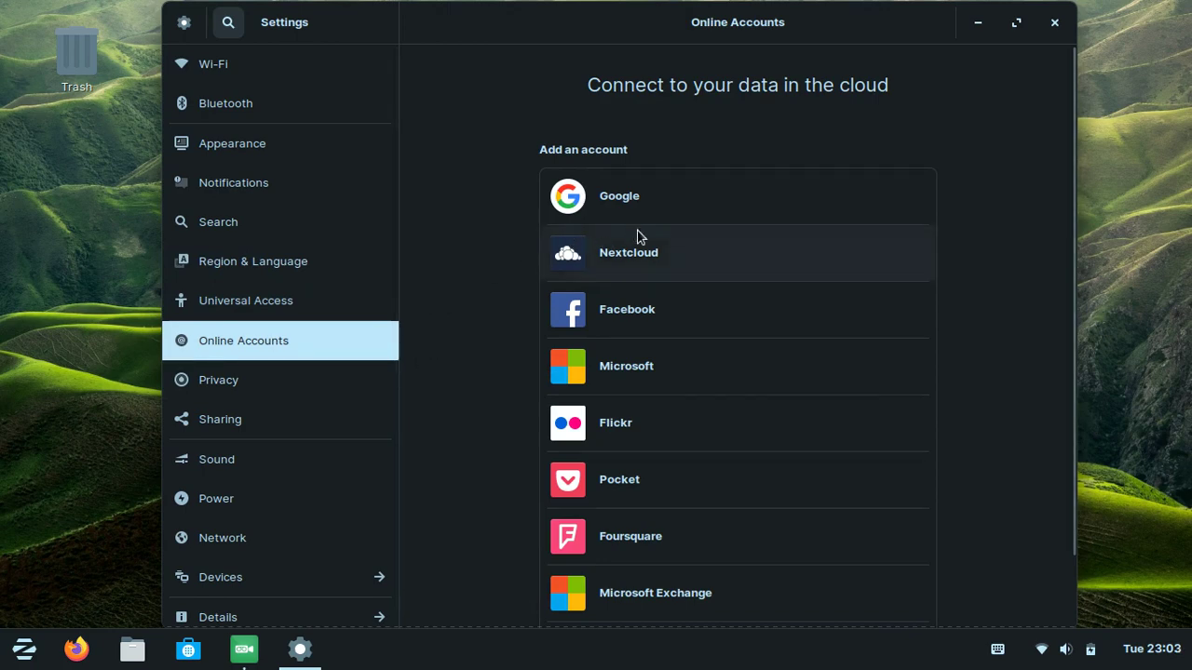
pyautogui.click(272, 386)
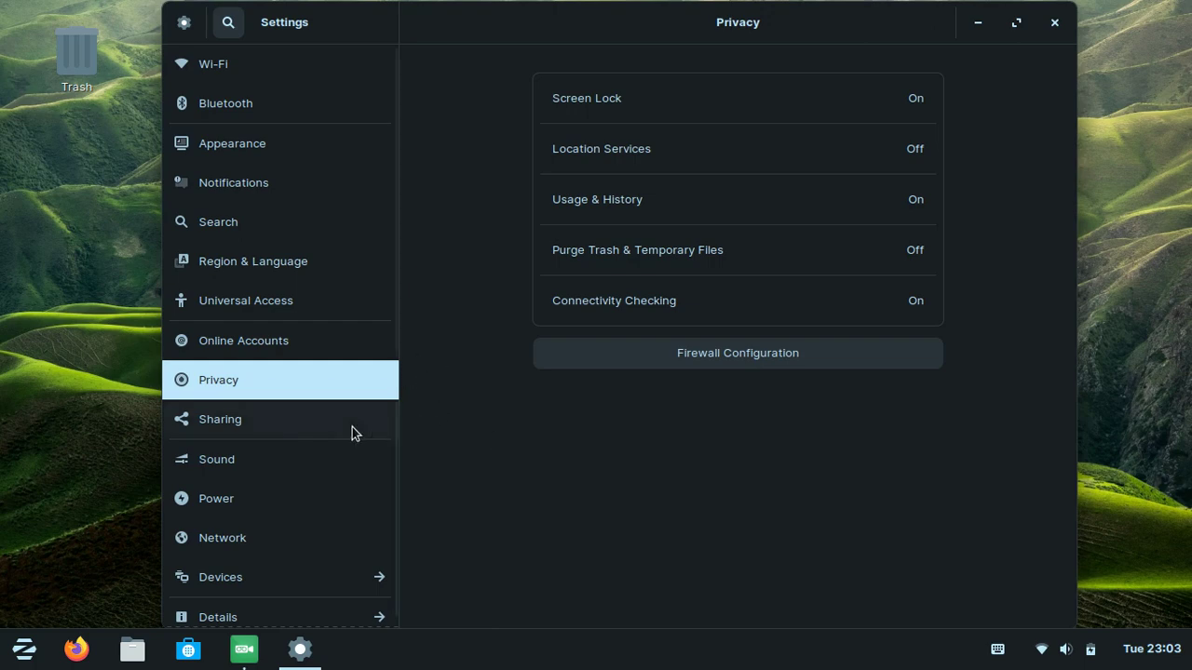
pyautogui.click(248, 421)
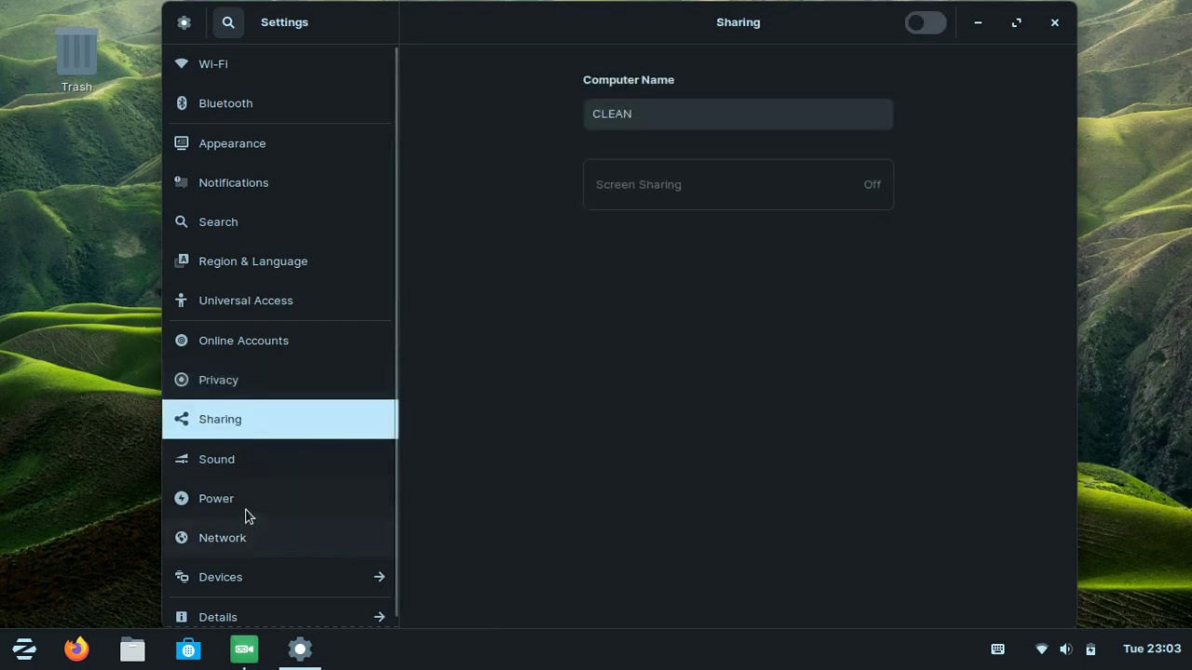
pyautogui.click(307, 464)
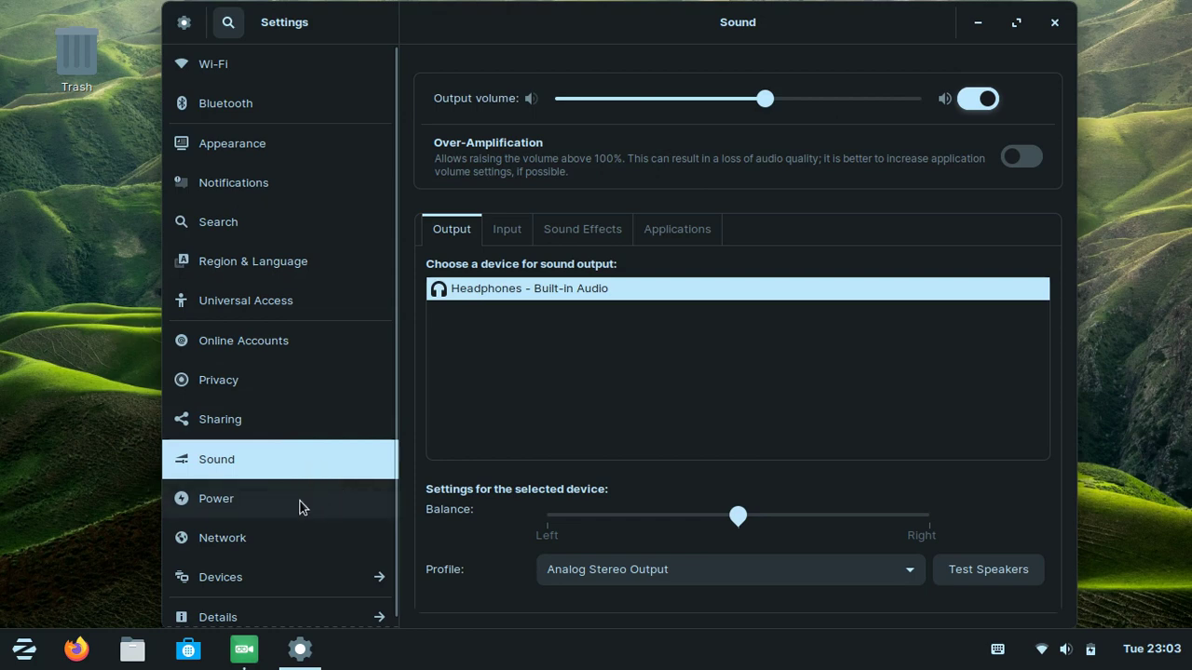
pyautogui.click(300, 502)
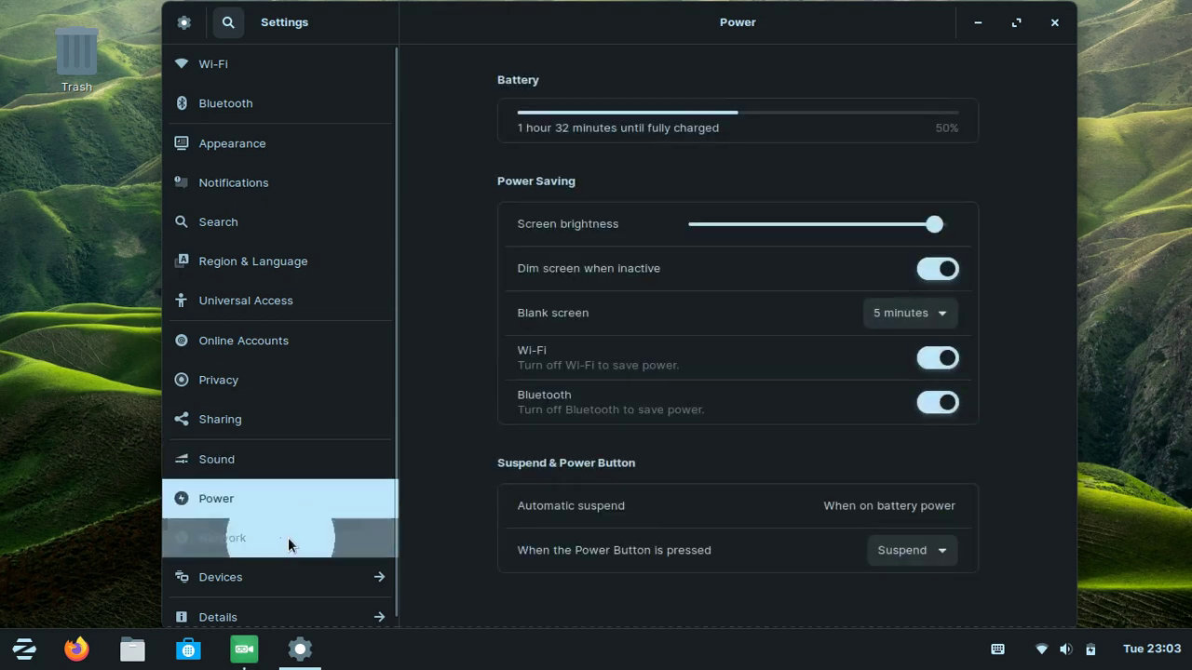
pyautogui.click(288, 539)
pyautogui.click(281, 572)
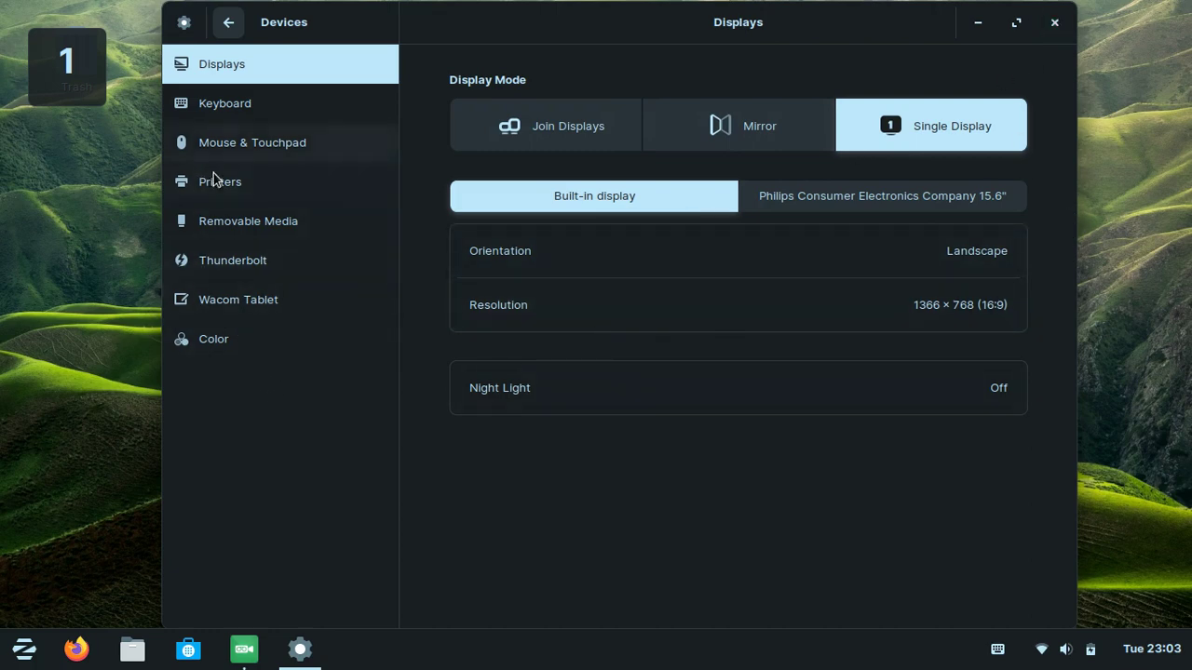
# View the Keyboard, Mouse & Touchpad, Printers, Removable Media, Thunderbolt, Wacom Tablet and Color pages, then go back.
pyautogui.click(242, 96)
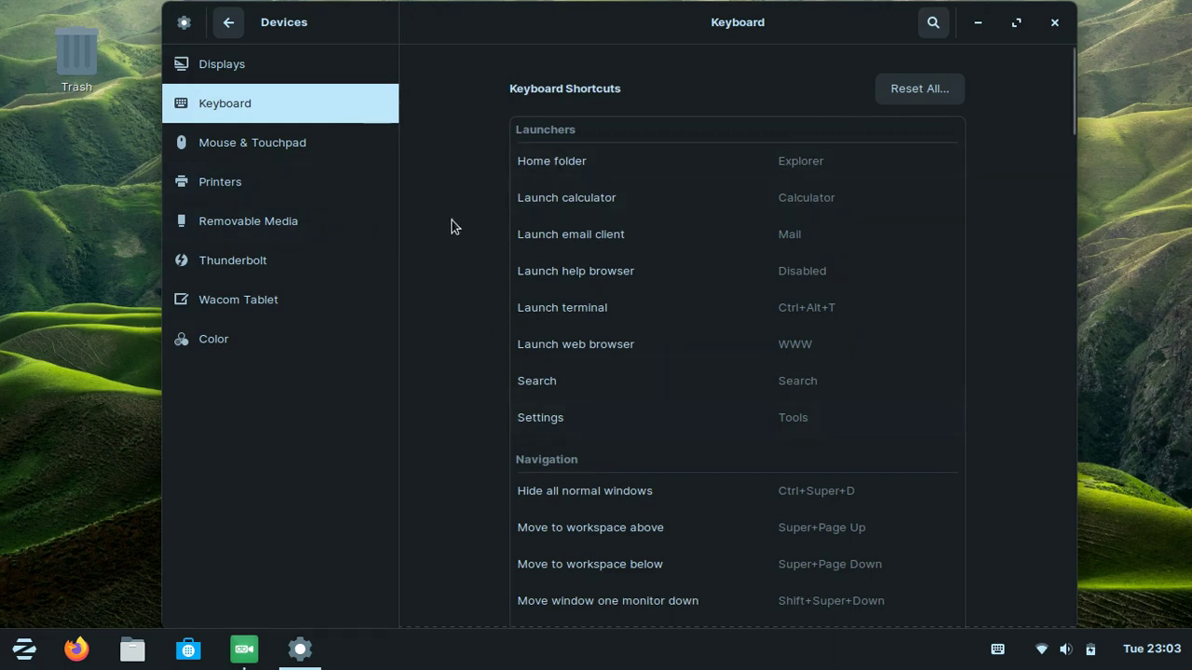
pyautogui.click(265, 152)
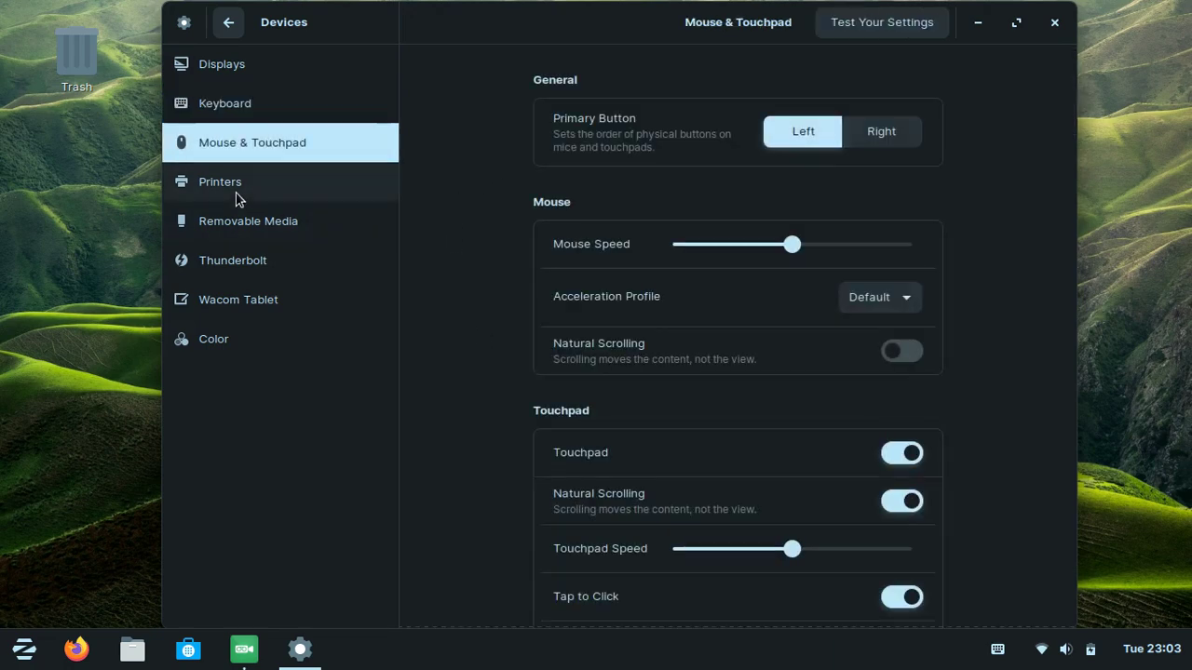
pyautogui.click(238, 196)
pyautogui.click(307, 236)
pyautogui.click(267, 274)
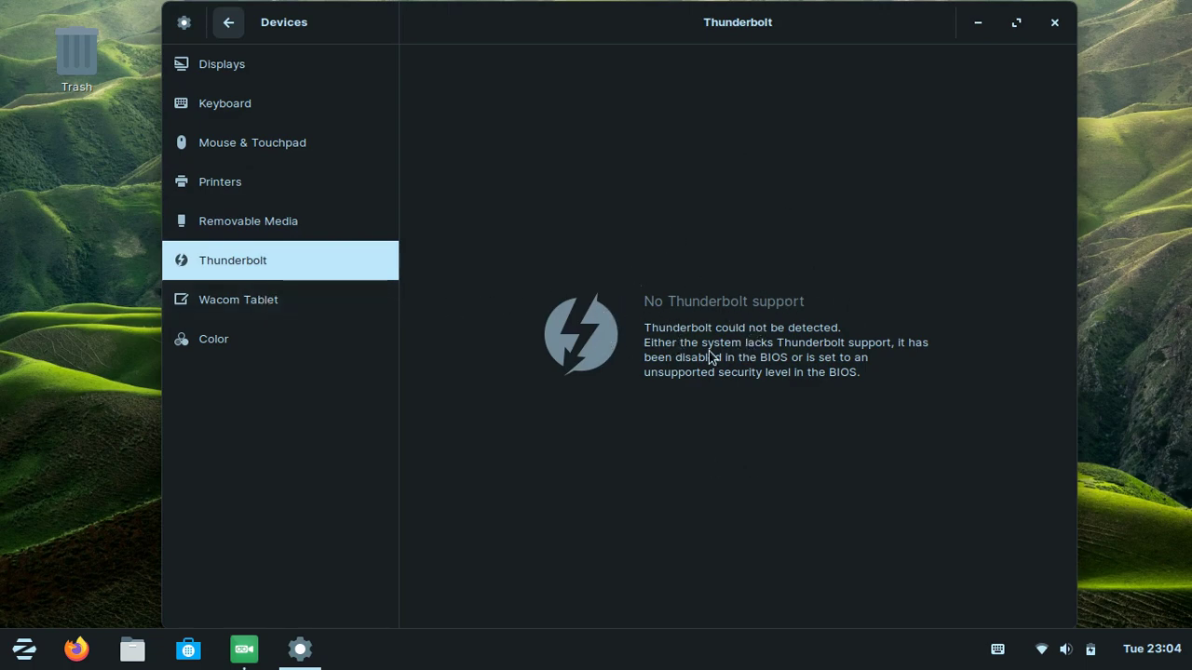
pyautogui.click(284, 302)
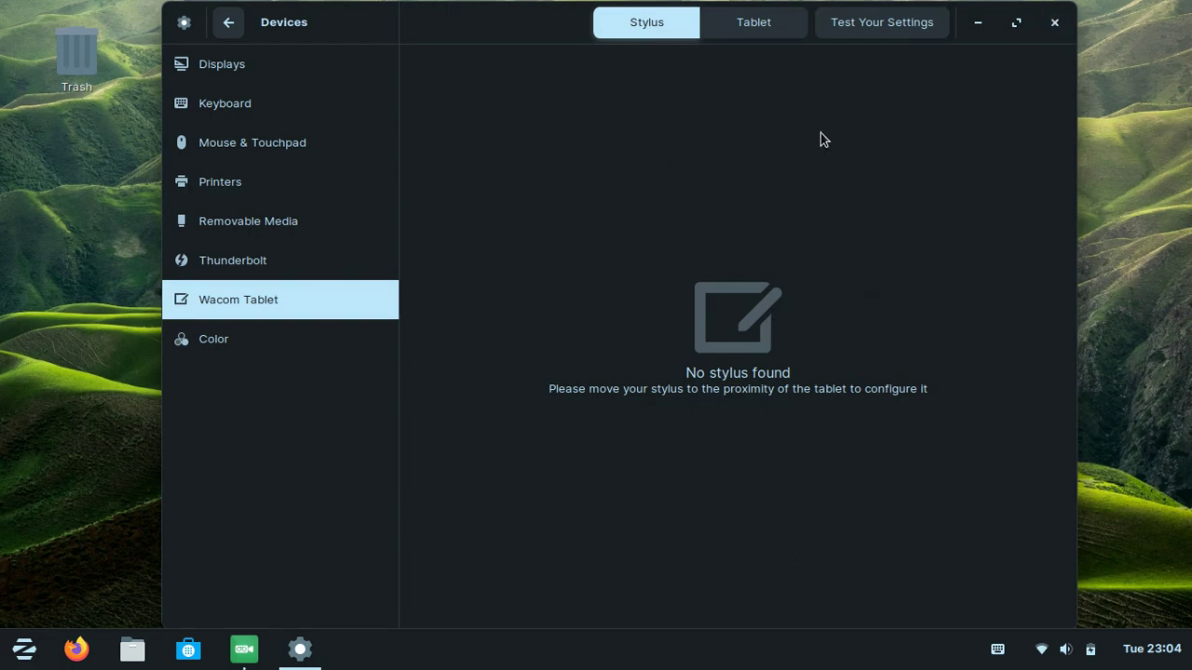
pyautogui.click(267, 338)
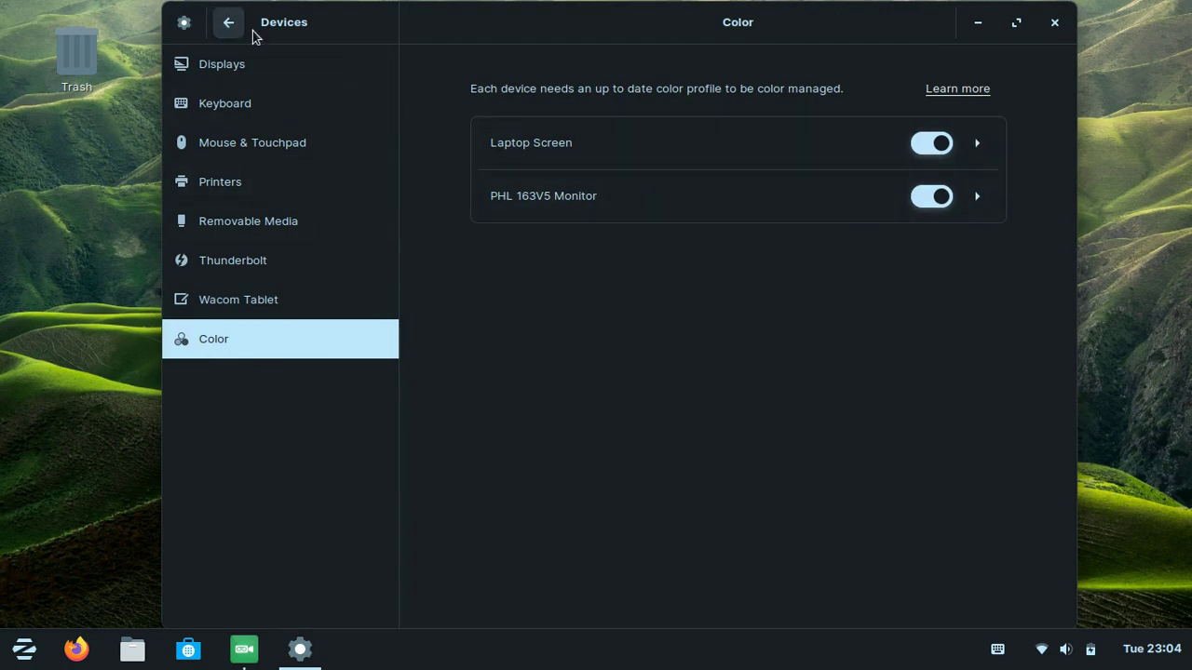
pyautogui.click(229, 24)
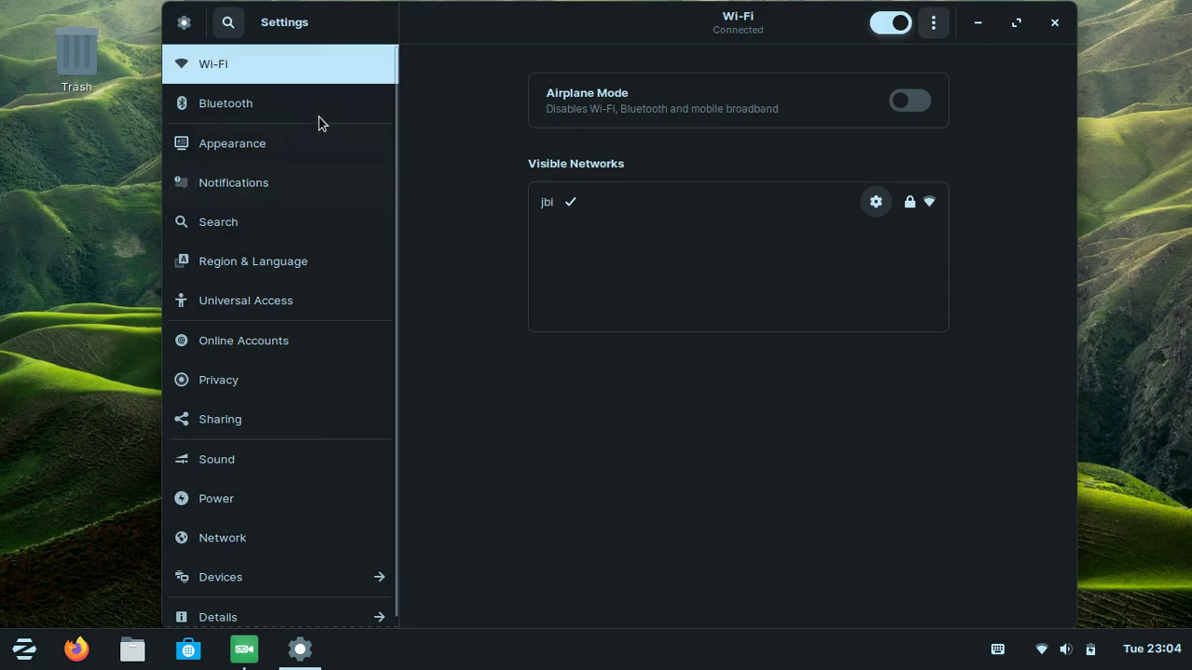
# Close Settings, open the applications menu and browse the Accessories apps.
pyautogui.click(1054, 22)
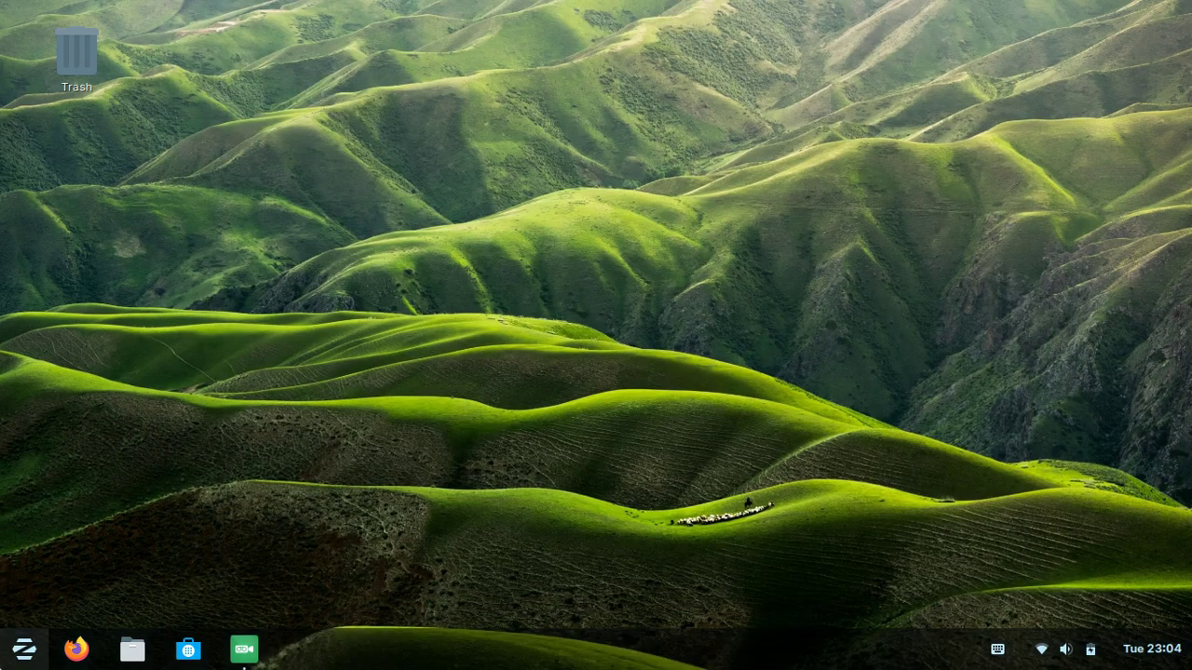
pyautogui.click(24, 649)
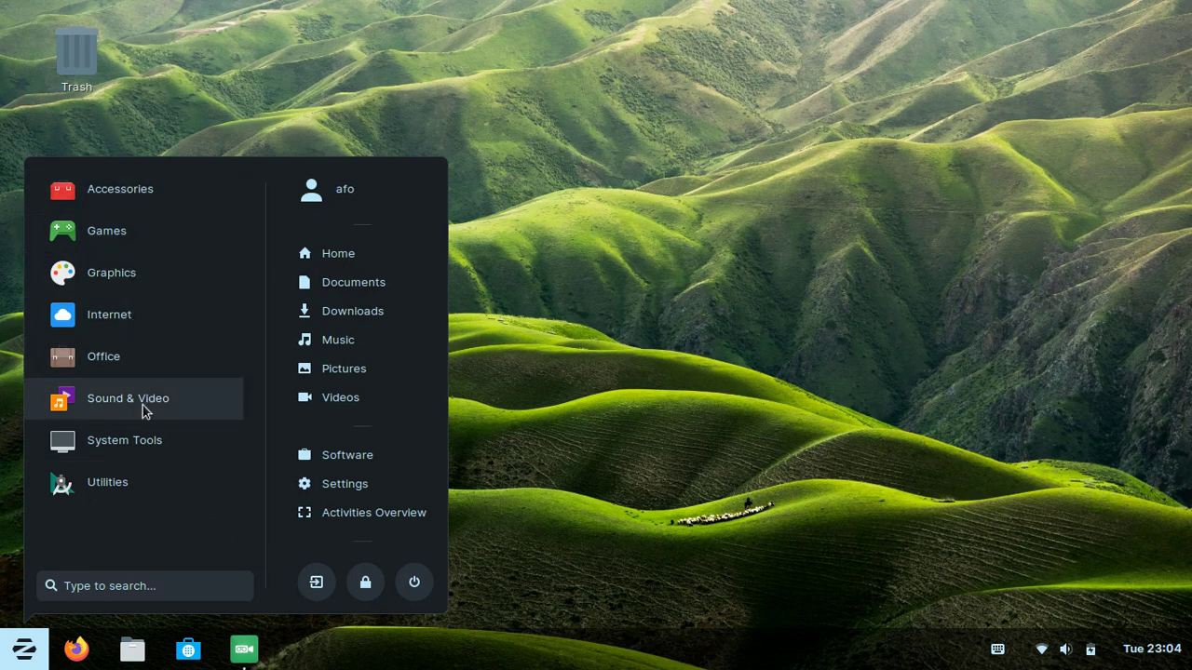
pyautogui.click(104, 203)
pyautogui.scroll(-1, 141, 261)
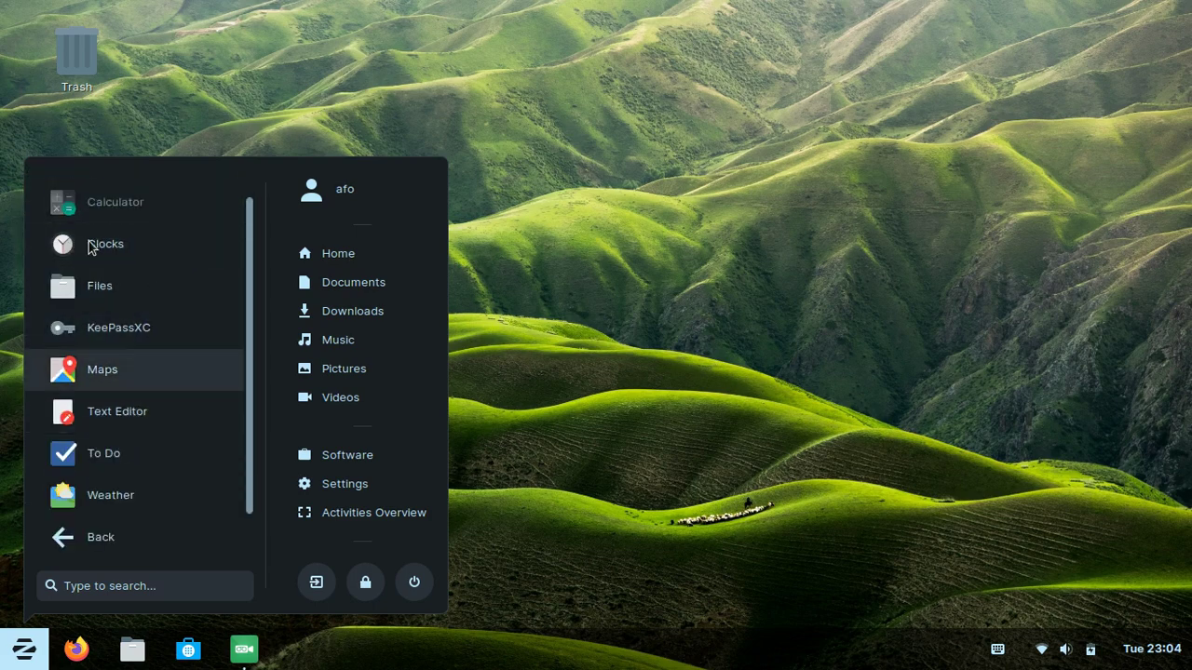
pyautogui.click(143, 547)
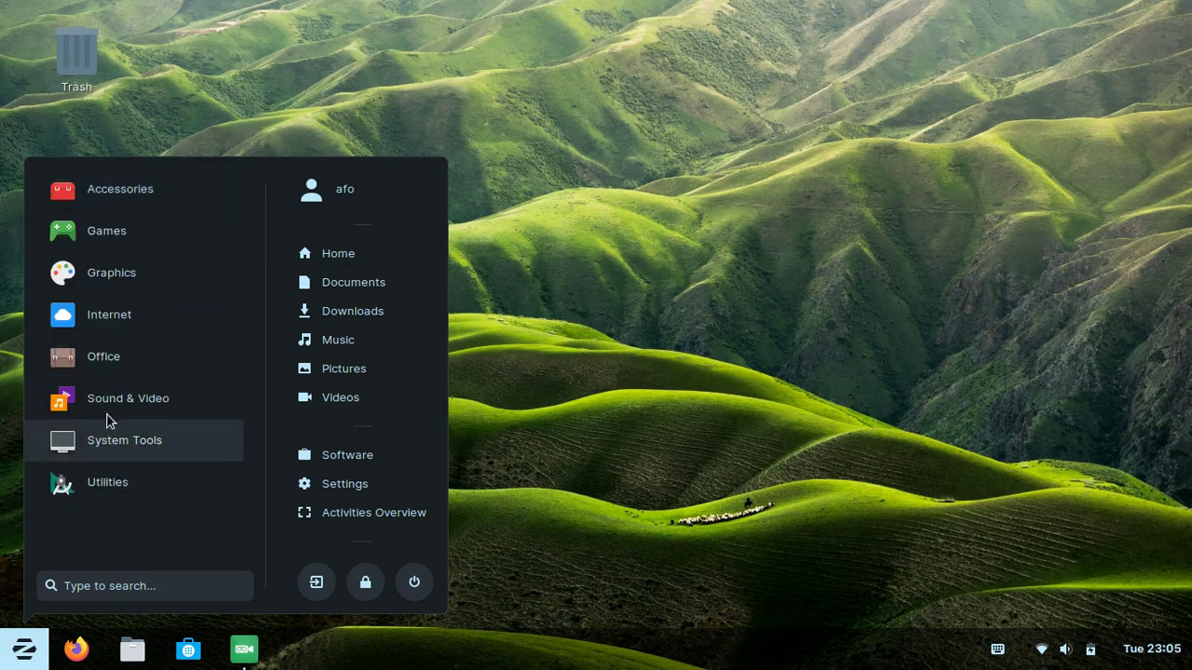
# Scroll through the Games apps and return to the category list.
pyautogui.click(116, 242)
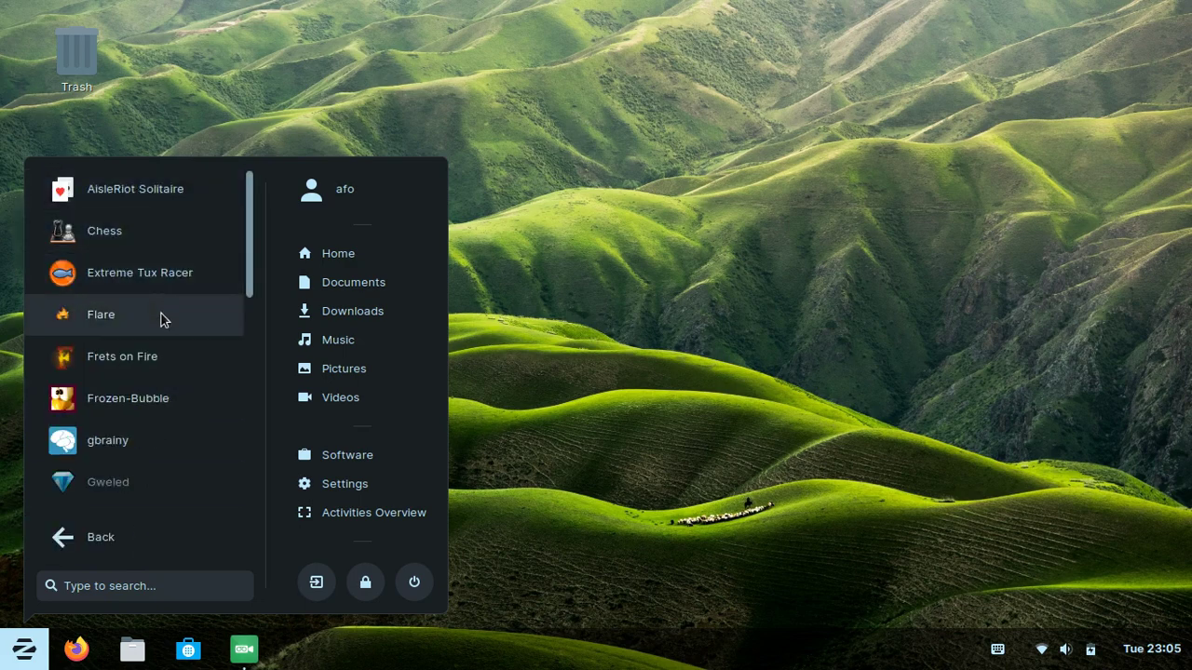
pyautogui.scroll(-3, 156, 344)
pyautogui.scroll(-5, 143, 407)
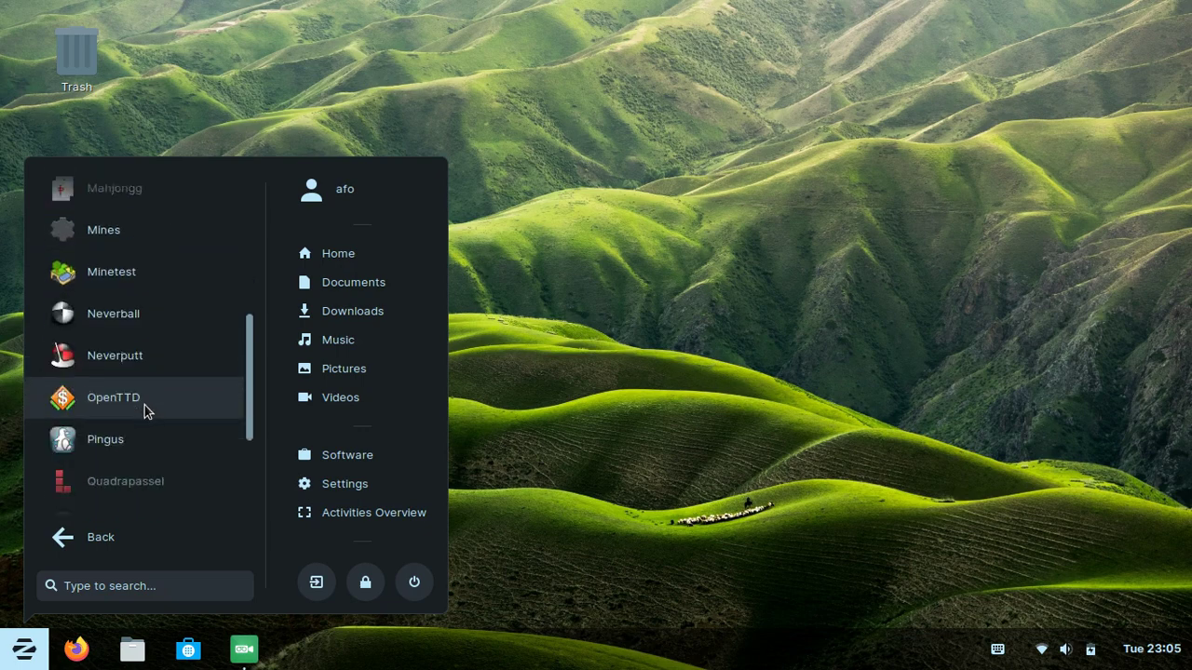
pyautogui.scroll(-1, 144, 410)
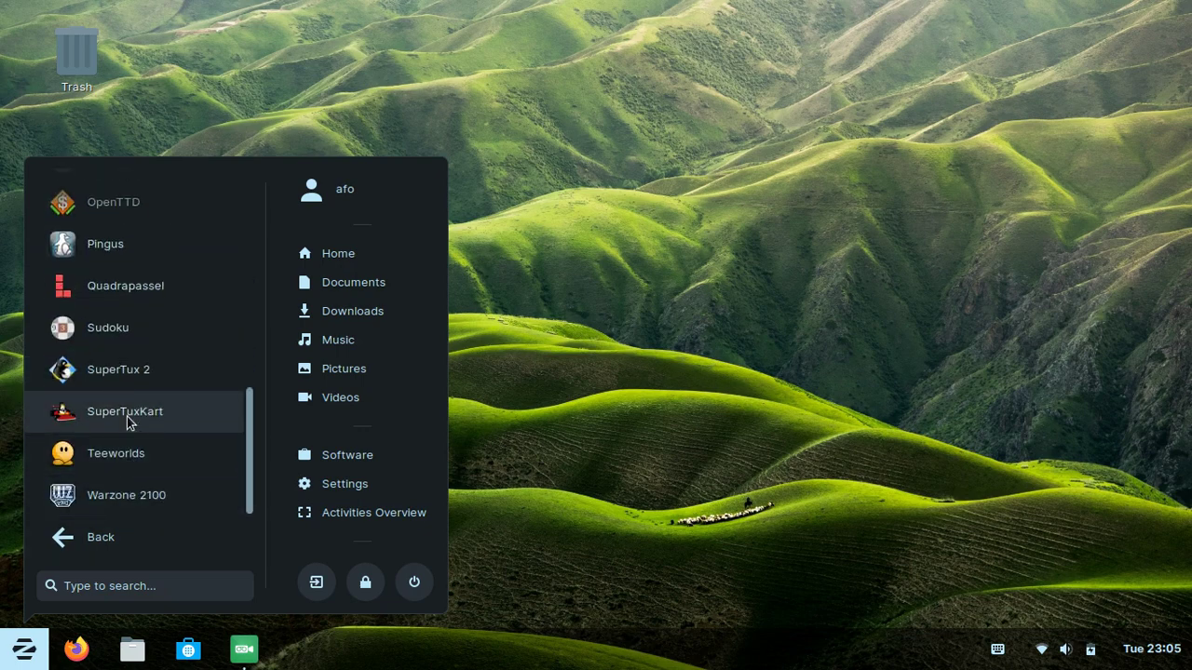
pyautogui.scroll(8, 126, 417)
pyautogui.scroll(3, 128, 345)
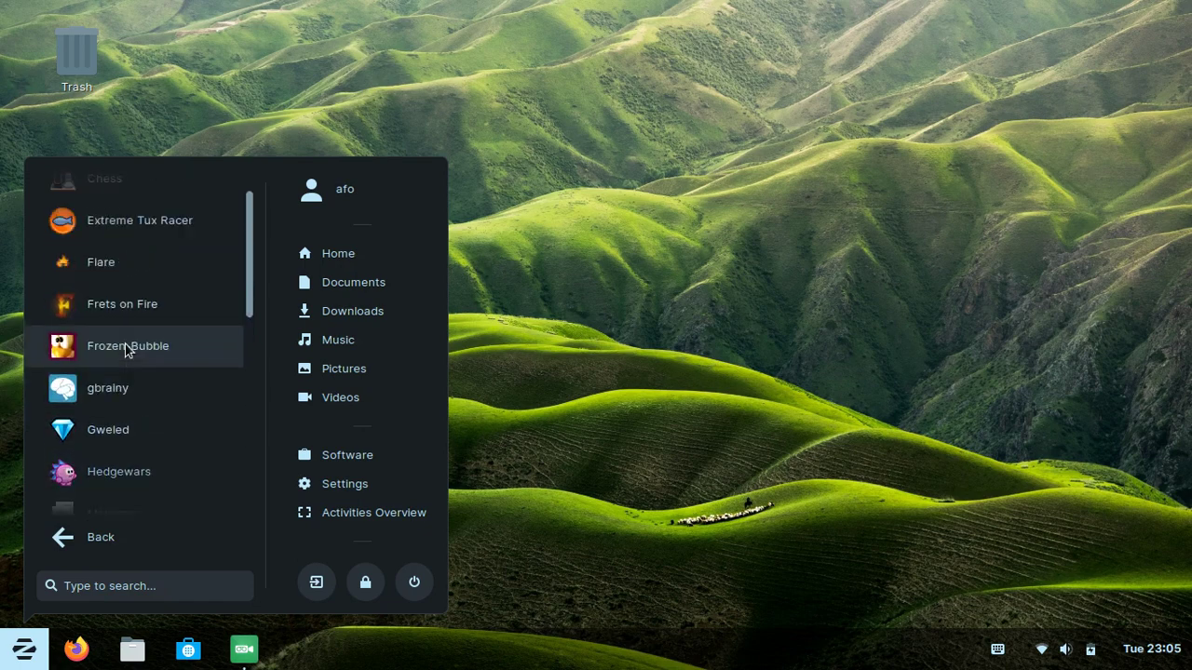
pyautogui.click(124, 542)
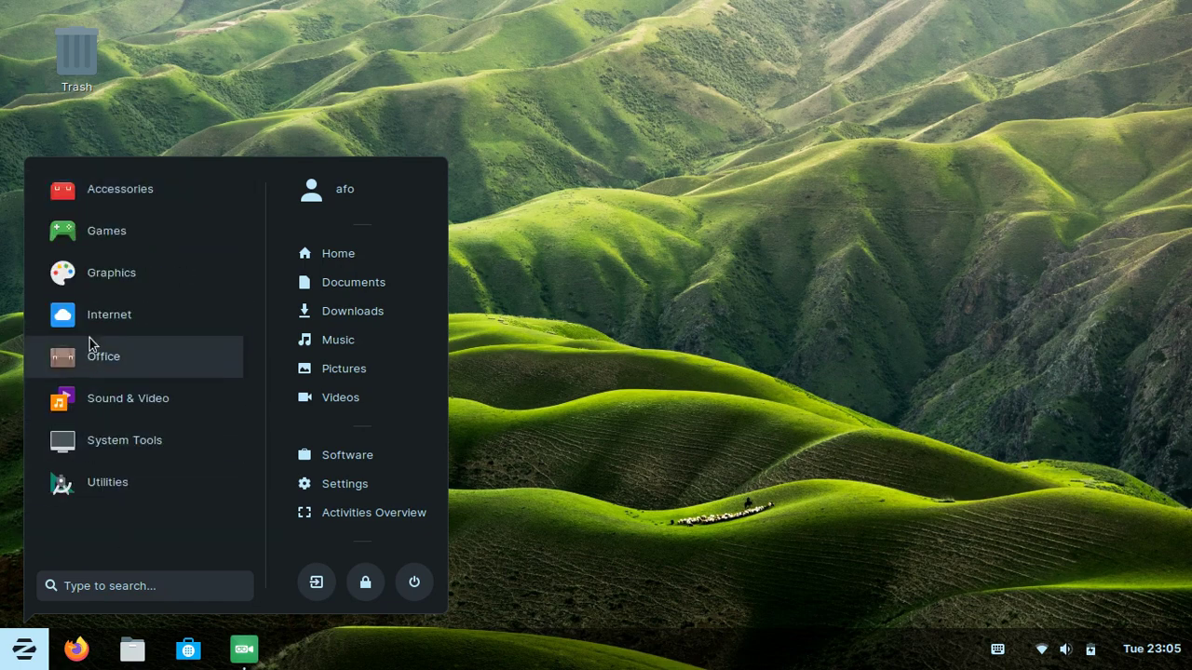
# Open the Graphics category and scroll through its apps, from Blender to Hugin.
pyautogui.click(63, 269)
pyautogui.scroll(-8, 120, 303)
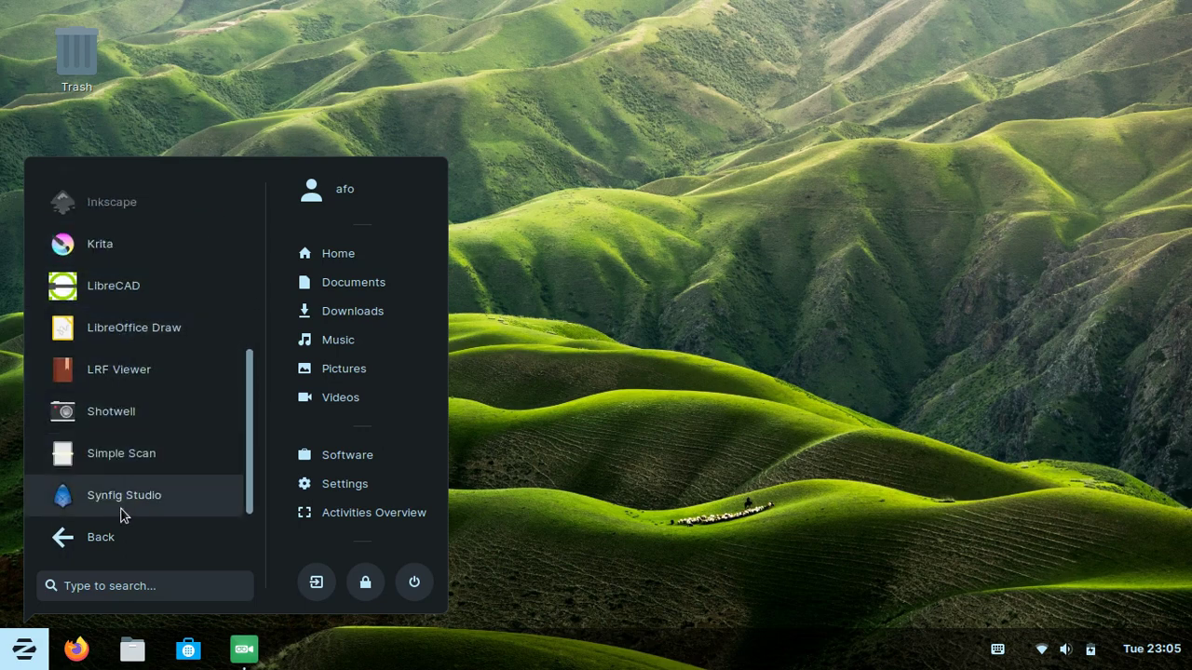
pyautogui.scroll(3, 120, 466)
pyautogui.scroll(5, 123, 445)
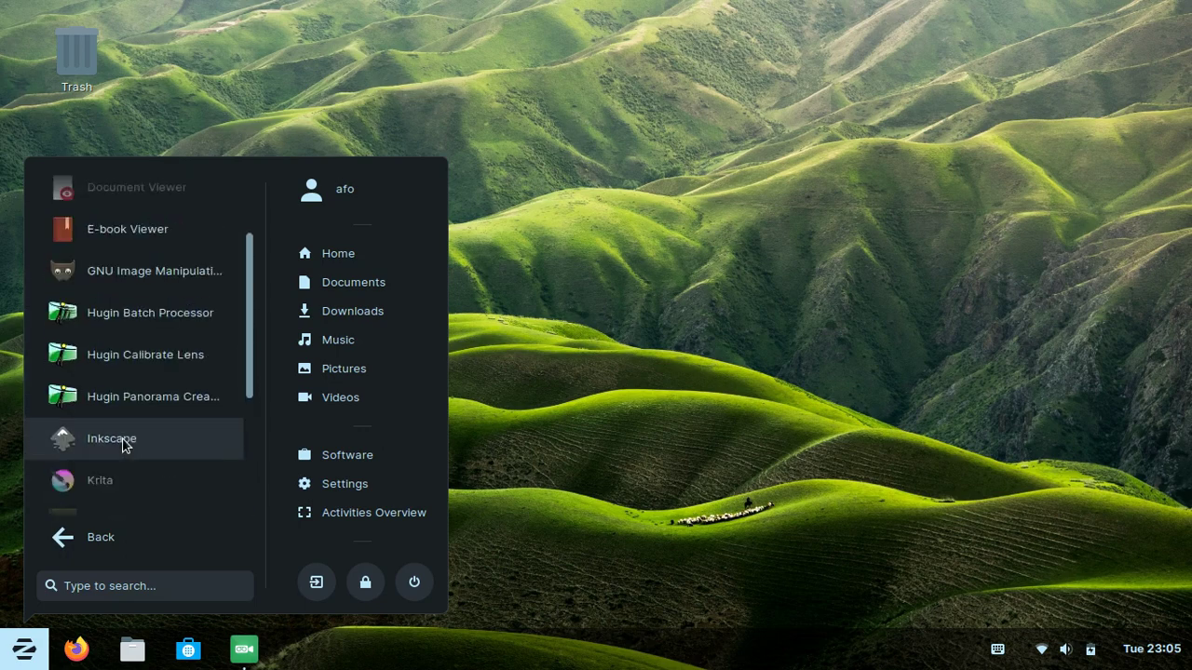
# Browse the Internet and Office app categories, returning to the category list after each.
pyautogui.click(120, 539)
pyautogui.click(119, 319)
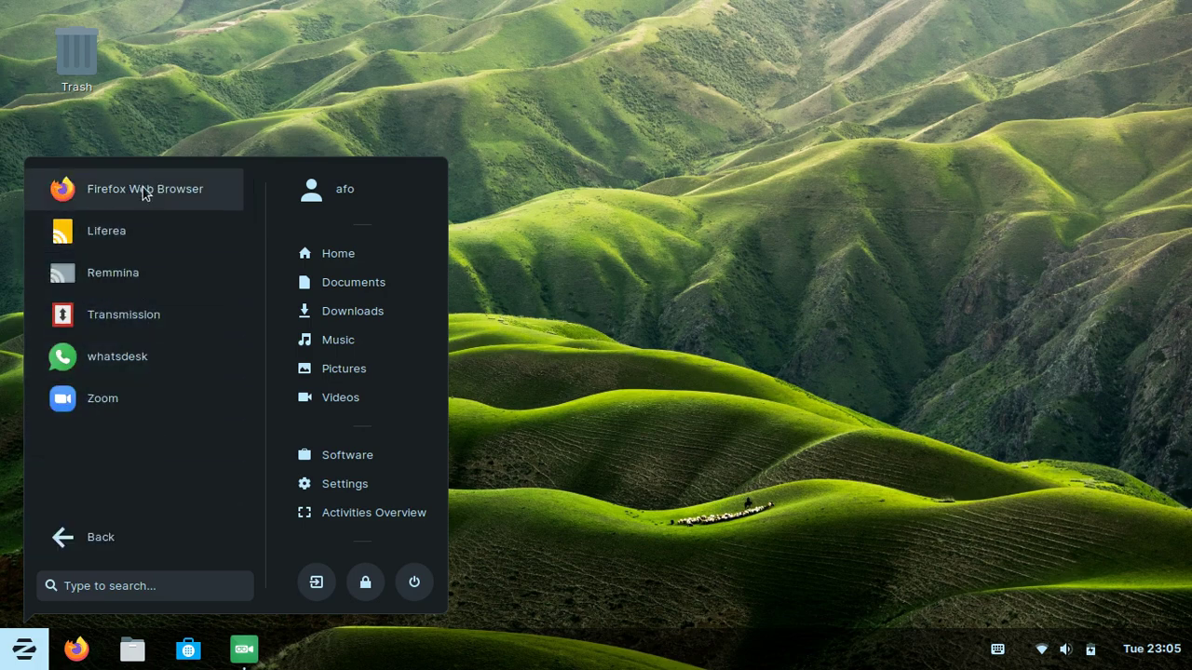
pyautogui.click(129, 529)
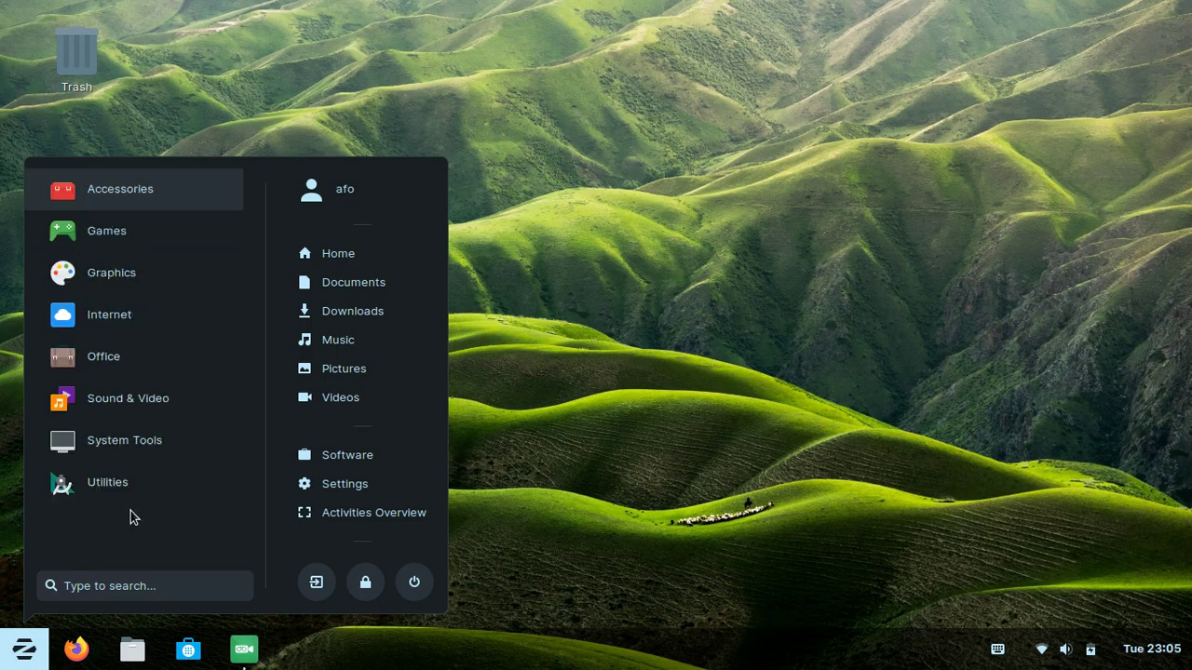
pyautogui.click(111, 372)
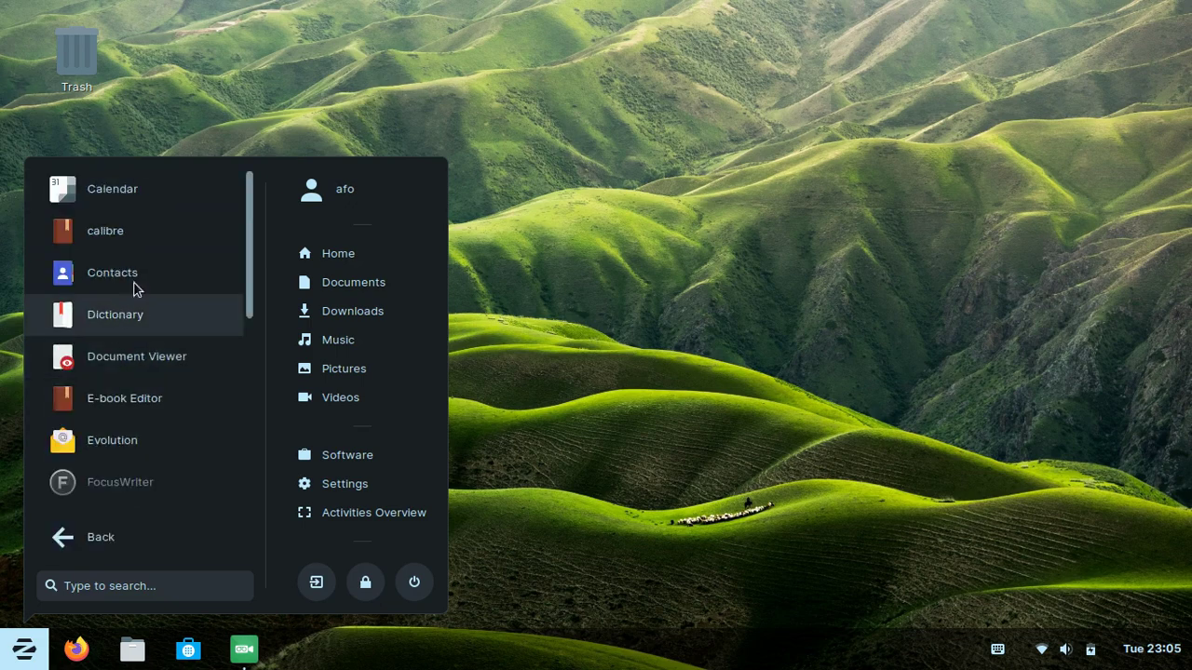
pyautogui.scroll(-2, 157, 272)
pyautogui.scroll(-6, 156, 274)
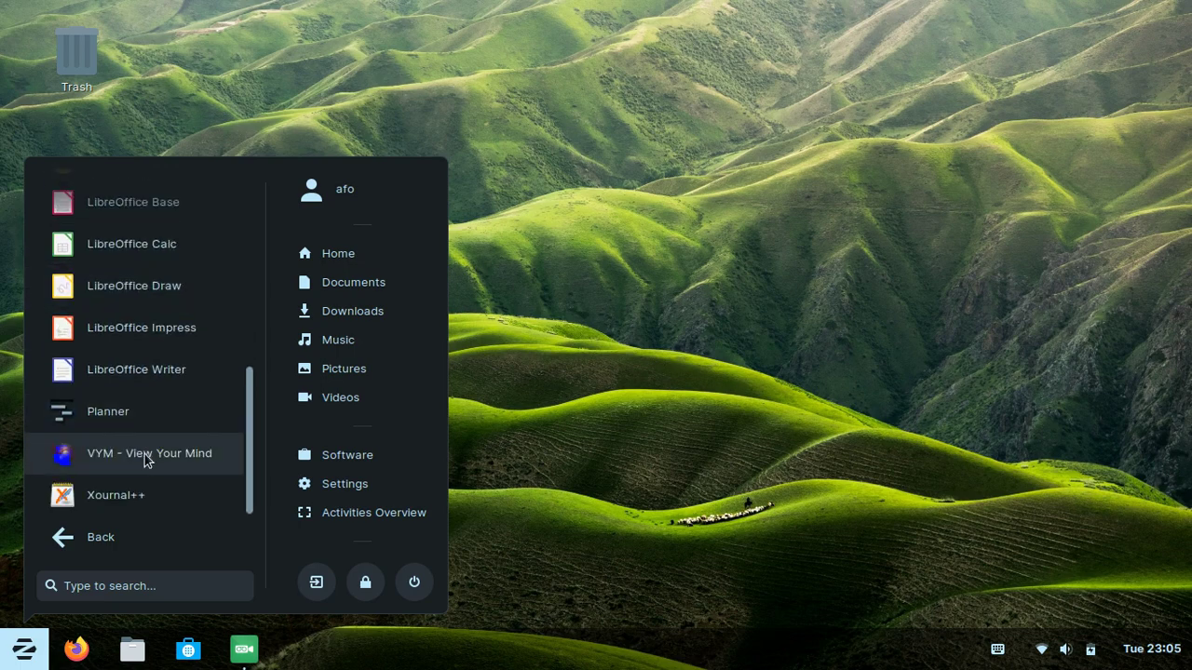
pyautogui.click(144, 540)
# Browse the Sound & Video, System Tools and Utilities categories, returning to the category list each time.
pyautogui.click(129, 409)
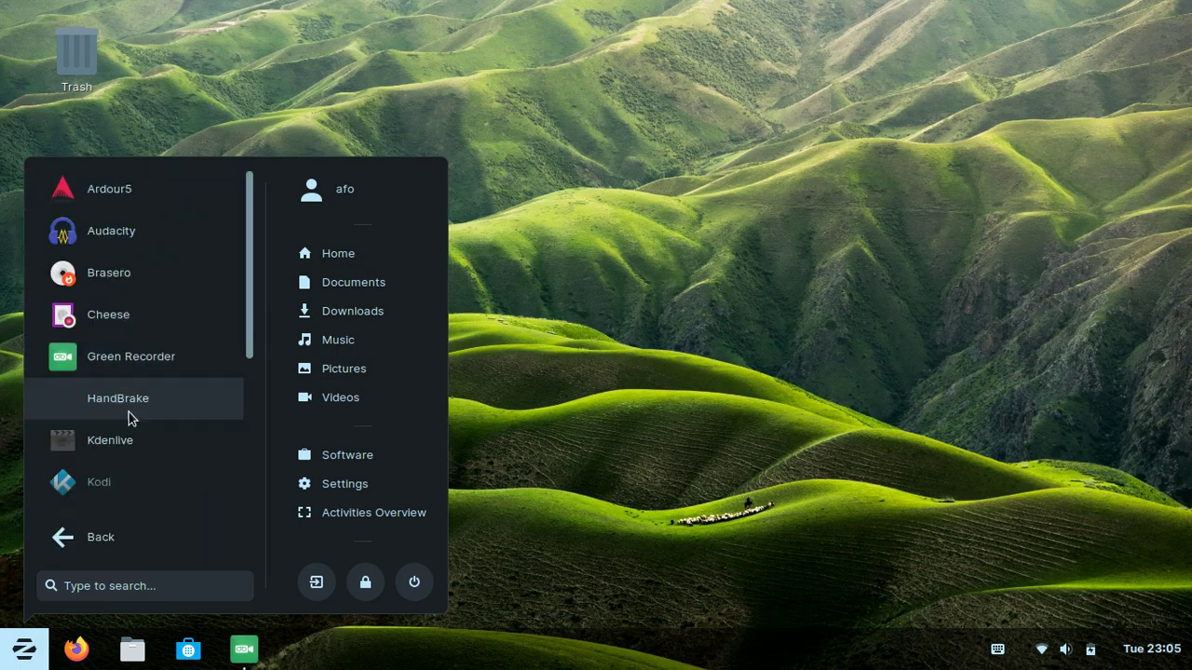
pyautogui.scroll(-6, 132, 221)
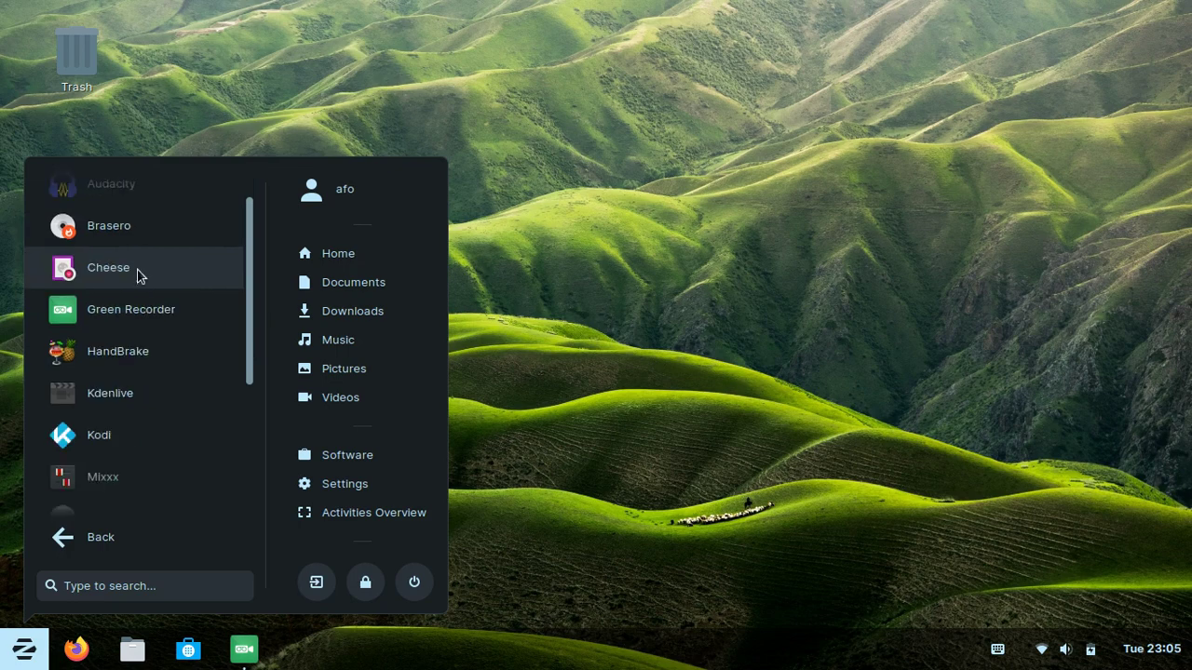
pyautogui.scroll(-1, 145, 316)
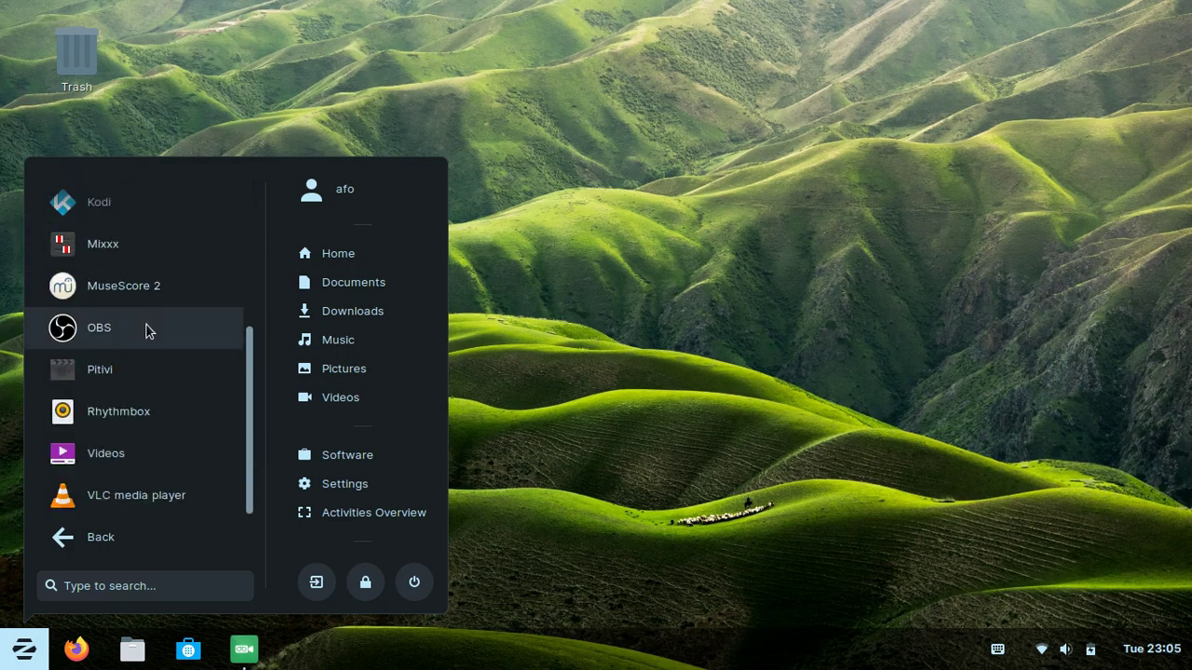
pyautogui.click(107, 540)
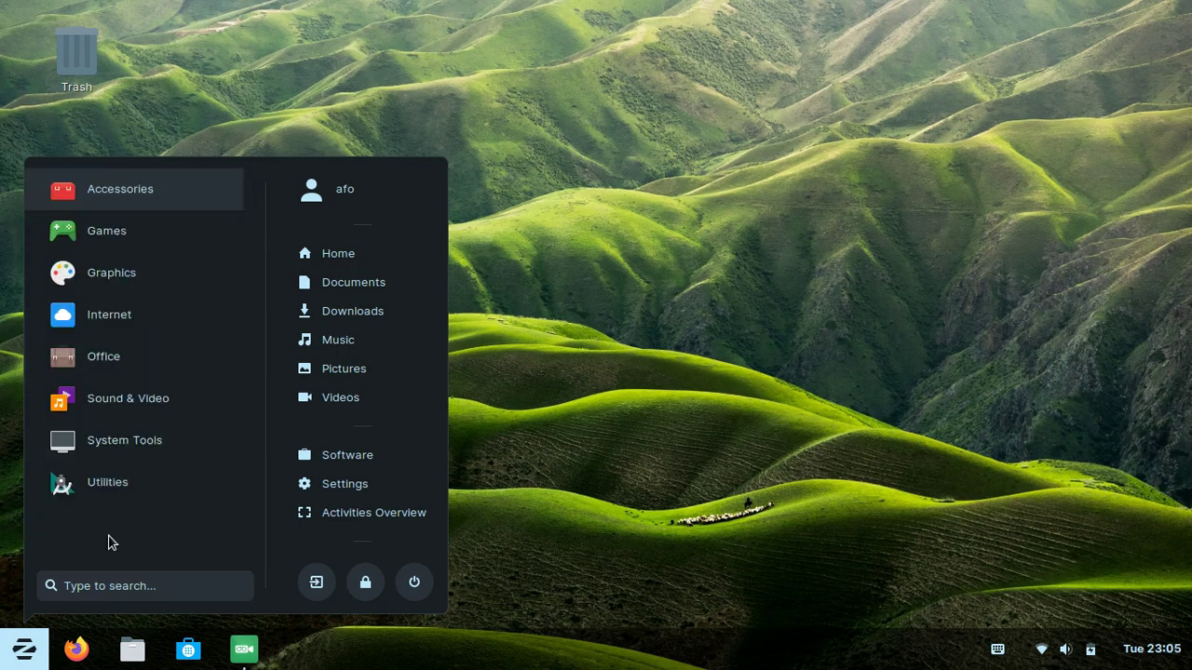
pyautogui.click(128, 433)
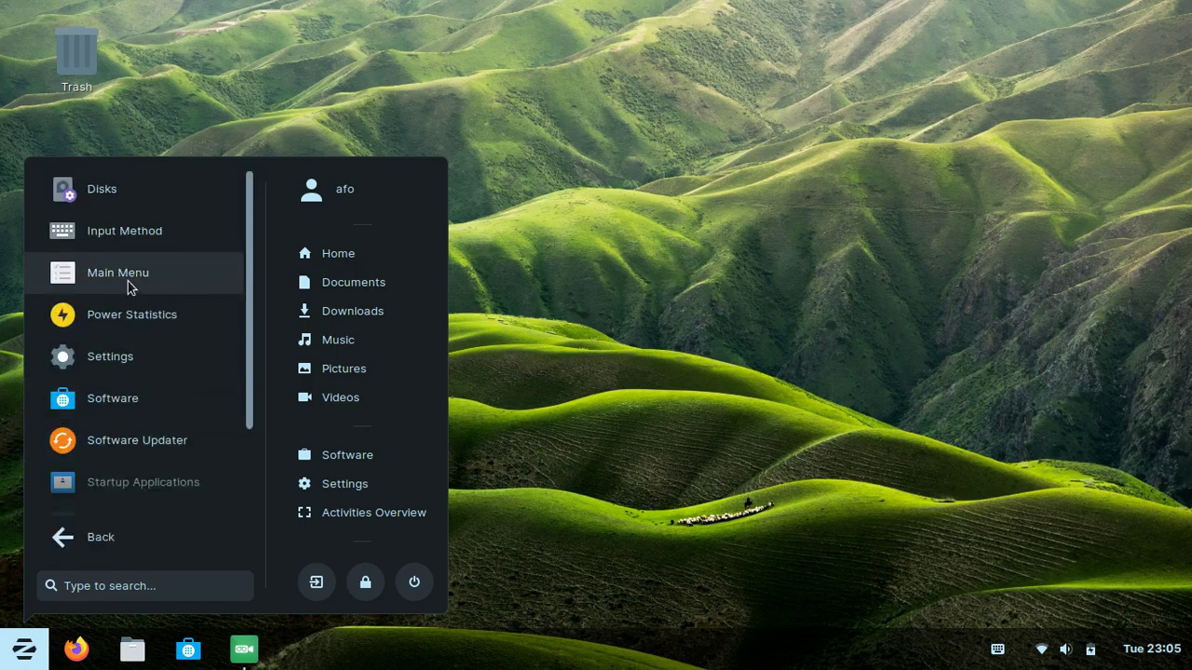
pyautogui.scroll(-3, 128, 281)
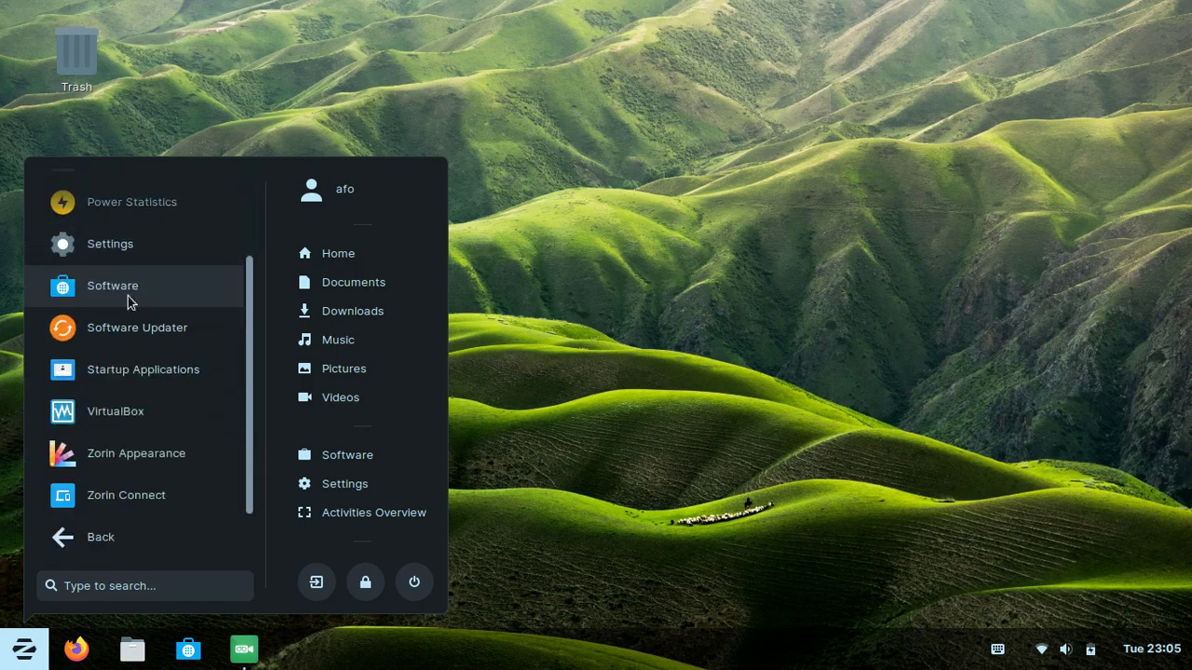
pyautogui.click(131, 531)
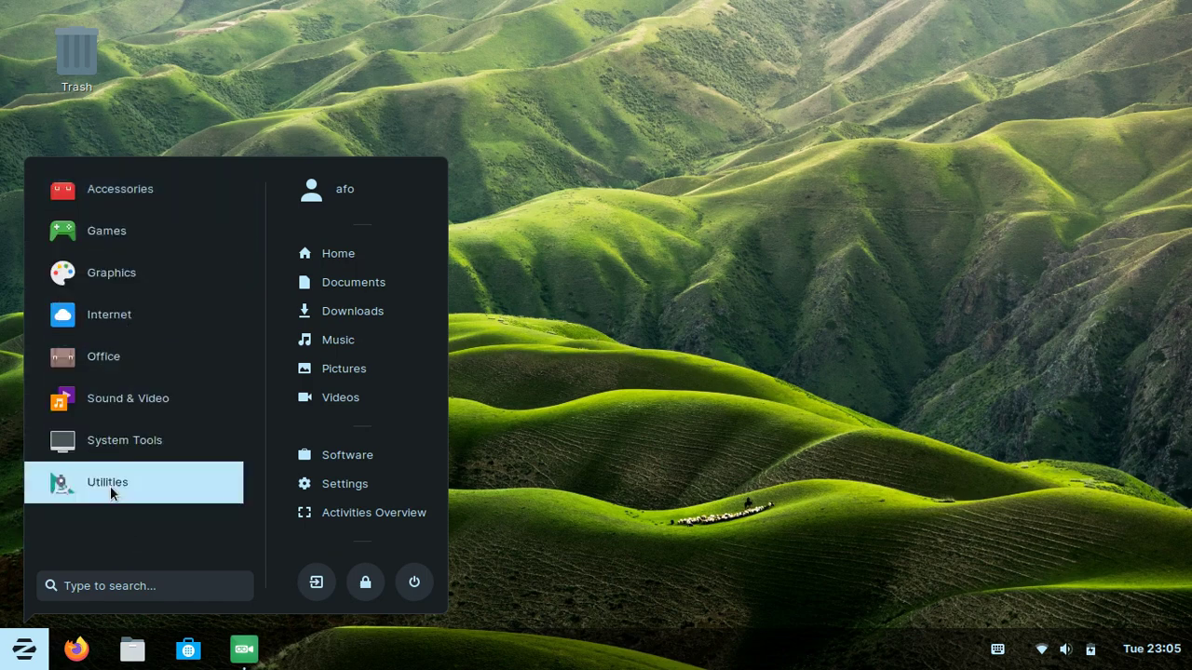
pyautogui.click(110, 486)
pyautogui.scroll(-4, 112, 320)
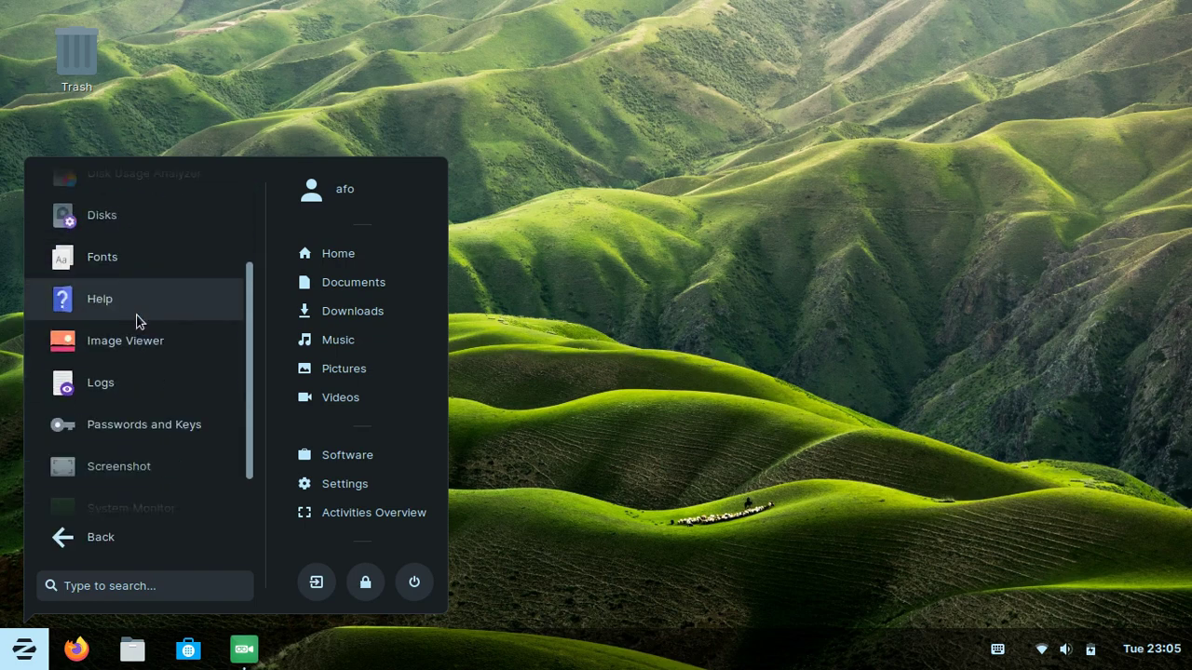
pyautogui.scroll(-1, 138, 321)
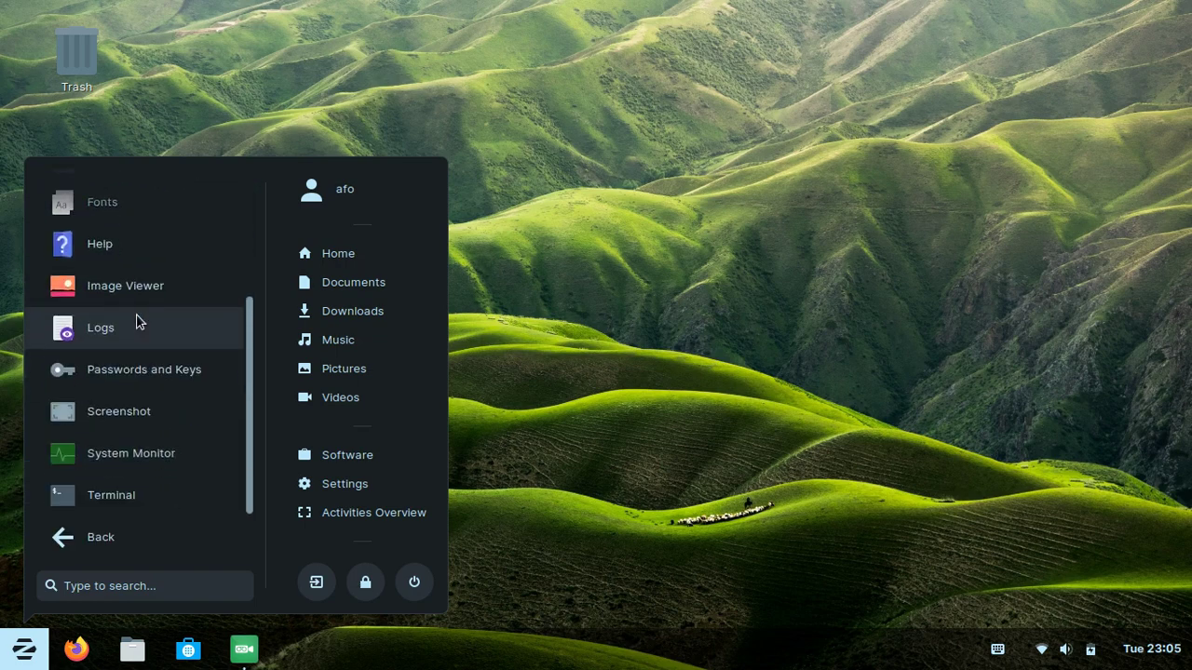
pyautogui.click(135, 553)
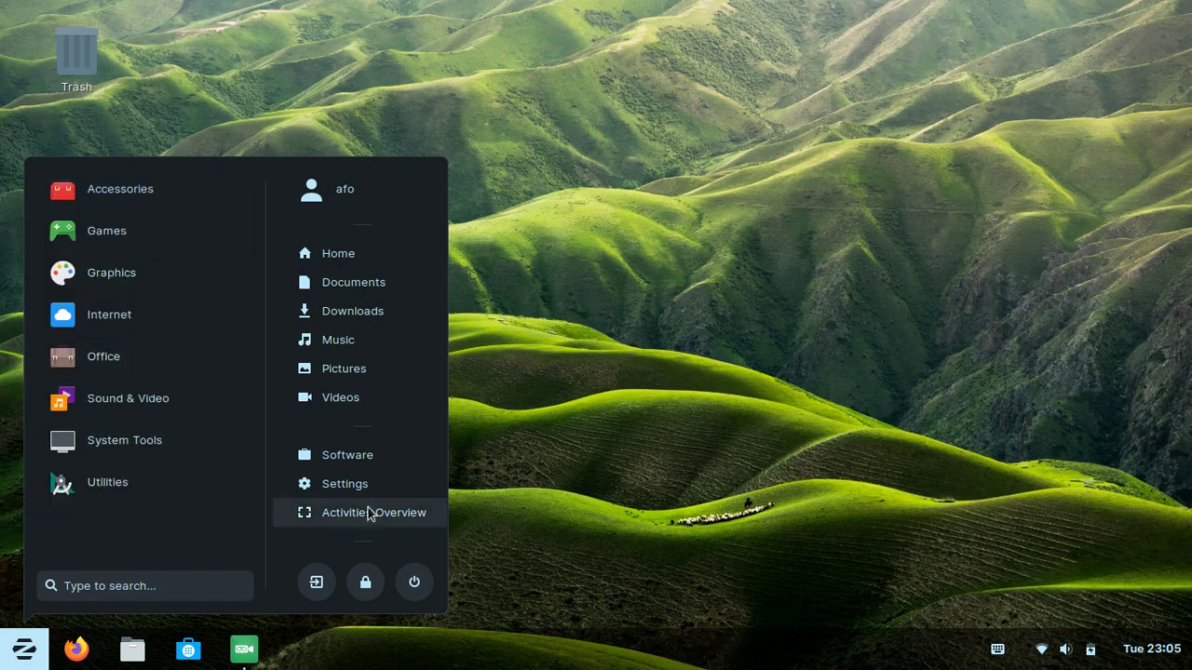
# Dismiss the app menu and browse the Desktop, Documents, Music and Downloads folders in Files.
pyautogui.click(501, 300)
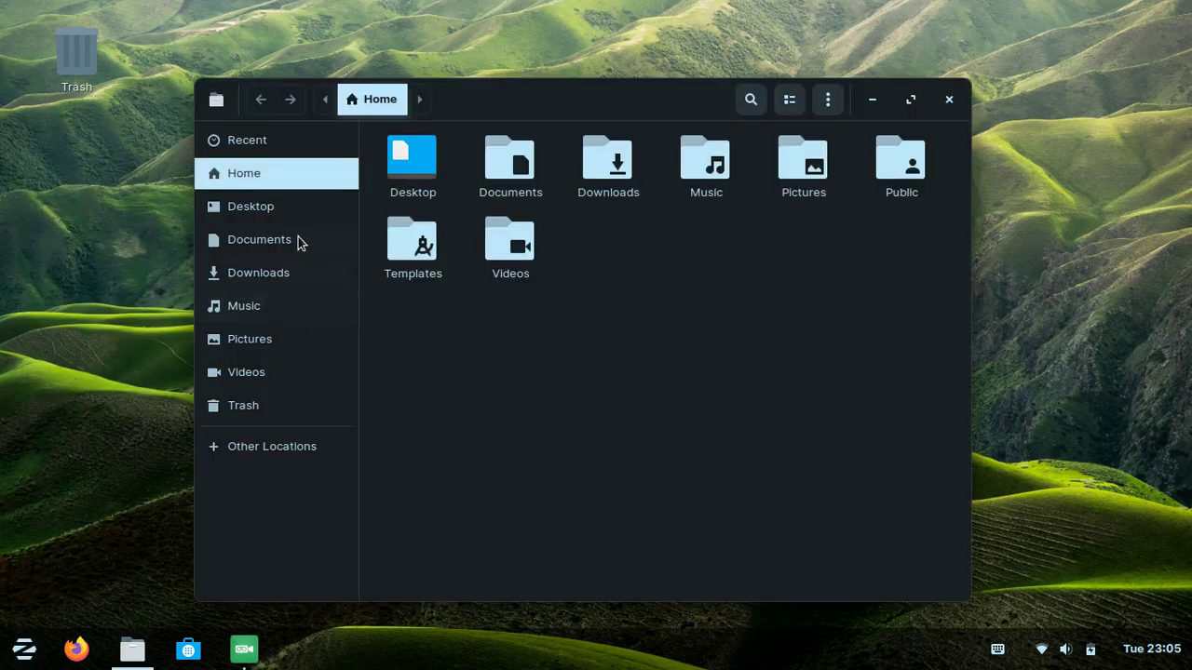
pyautogui.click(277, 215)
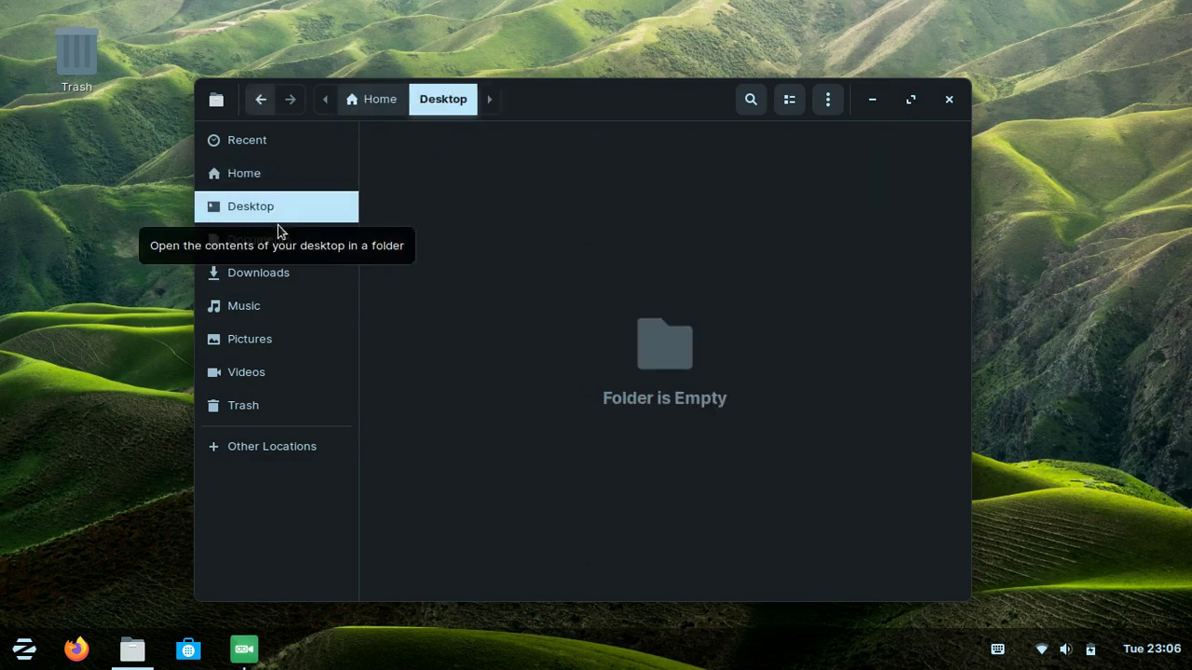
pyautogui.click(280, 248)
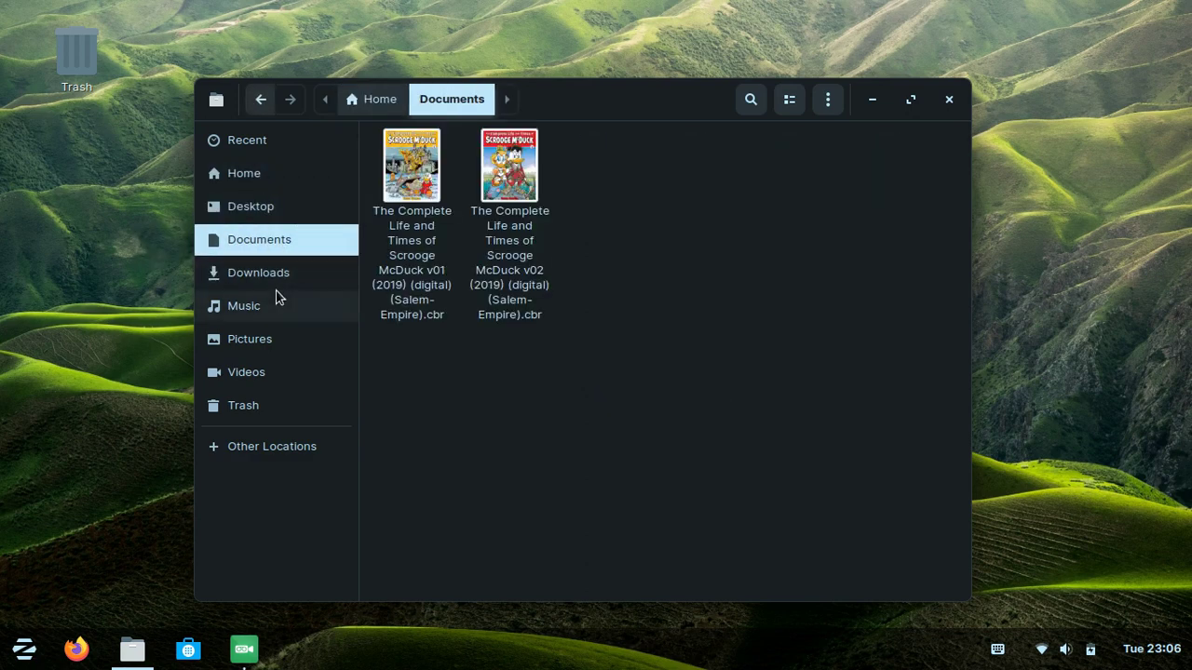
pyautogui.click(276, 293)
pyautogui.click(277, 280)
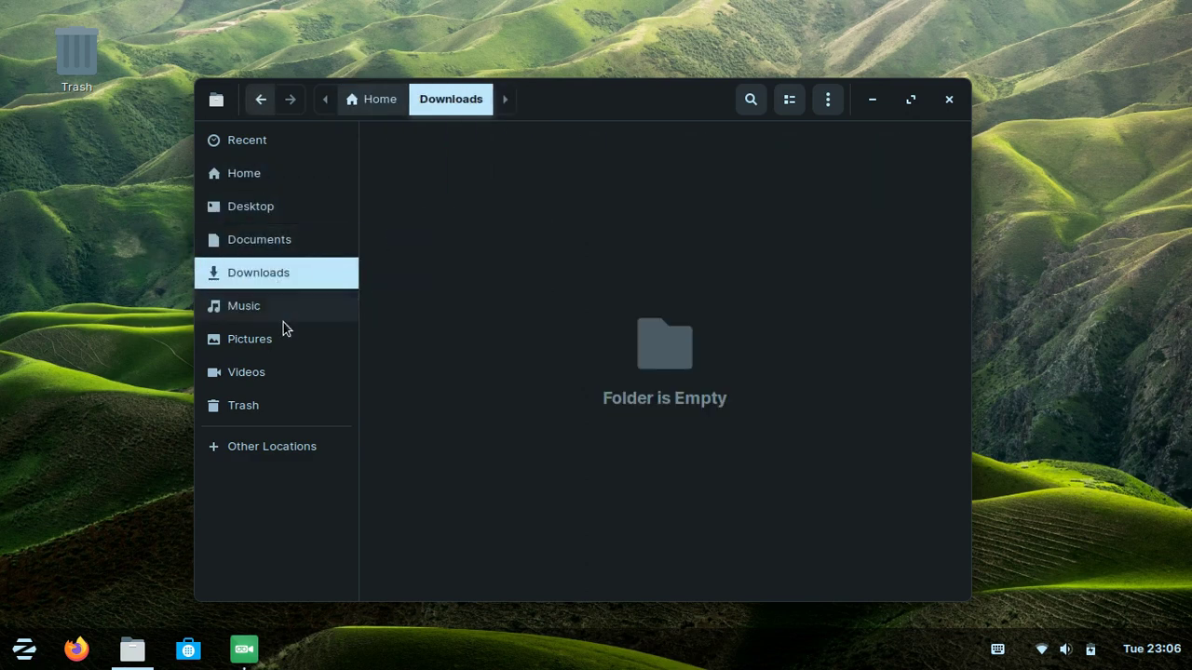
pyautogui.click(283, 315)
# Look through Pictures, Videos and the empty Trash, then close Files.
pyautogui.click(290, 343)
pyautogui.click(290, 375)
pyautogui.click(285, 406)
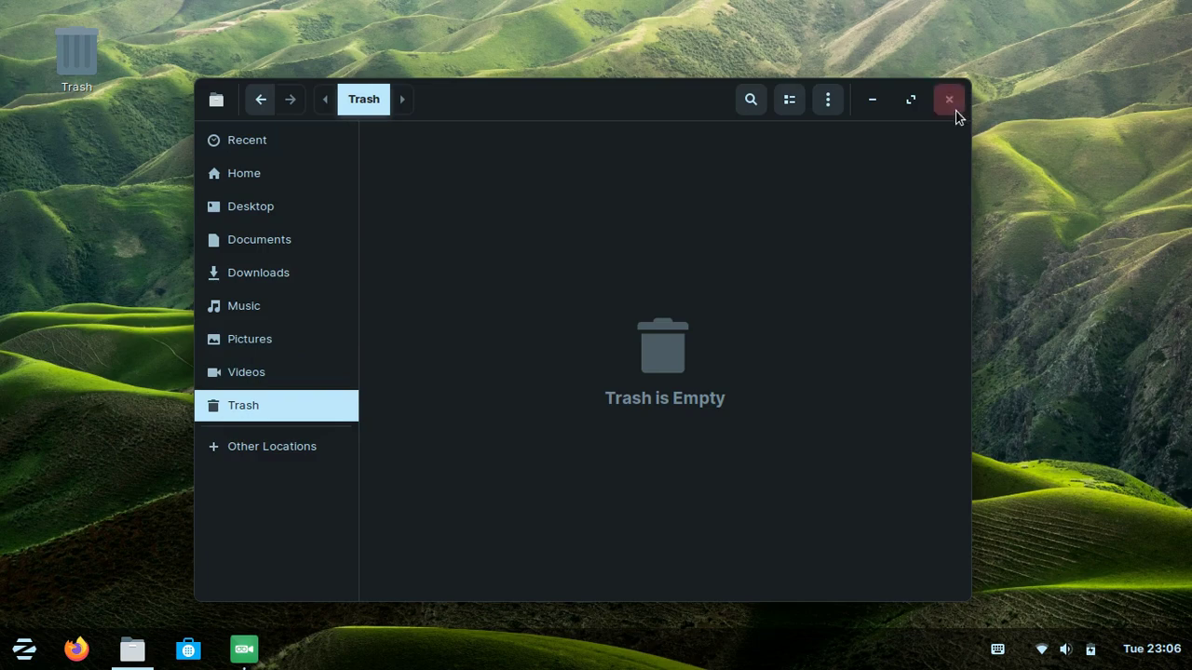
pyautogui.click(949, 99)
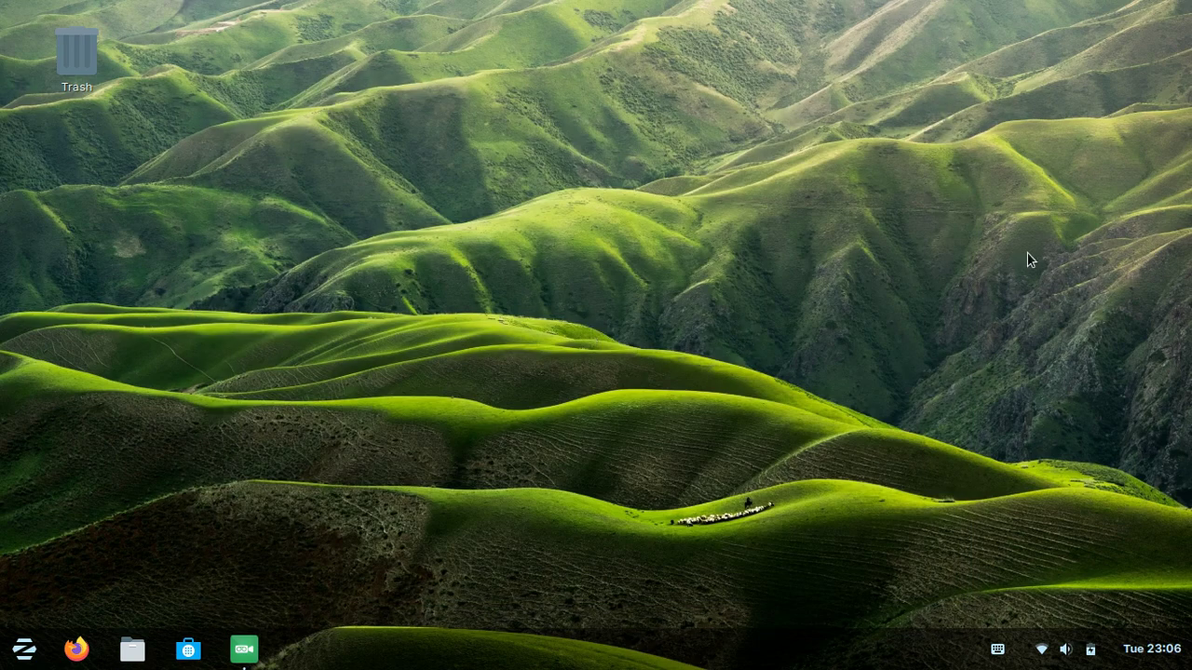
pyautogui.click(1141, 663)
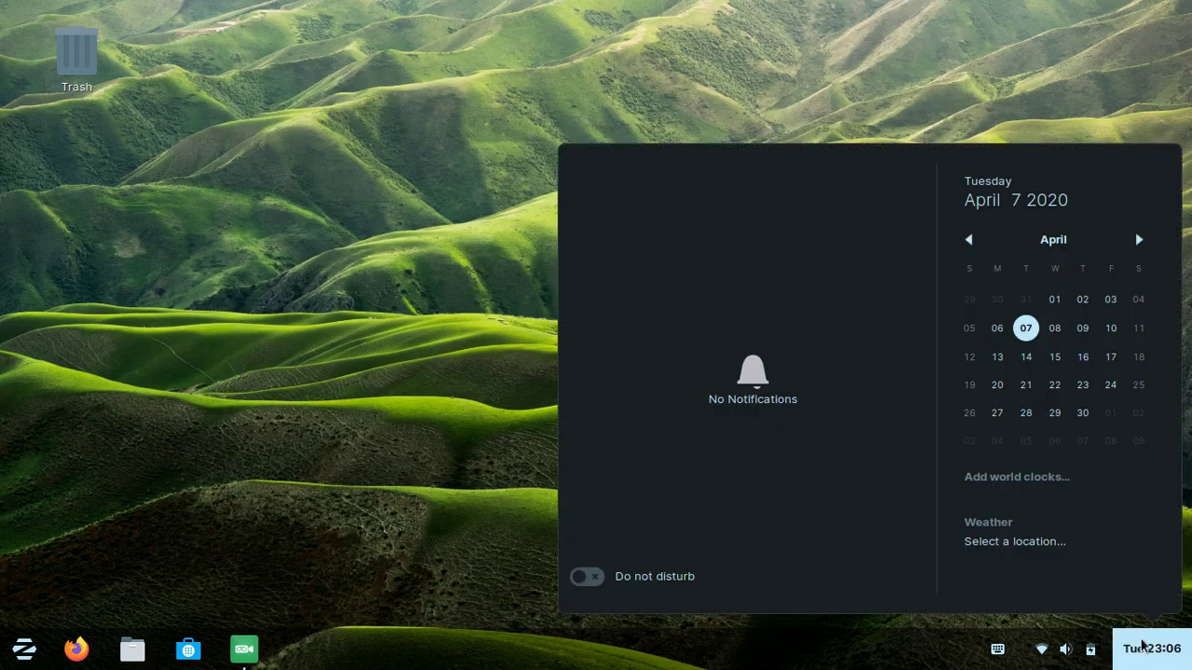
pyautogui.click(1142, 647)
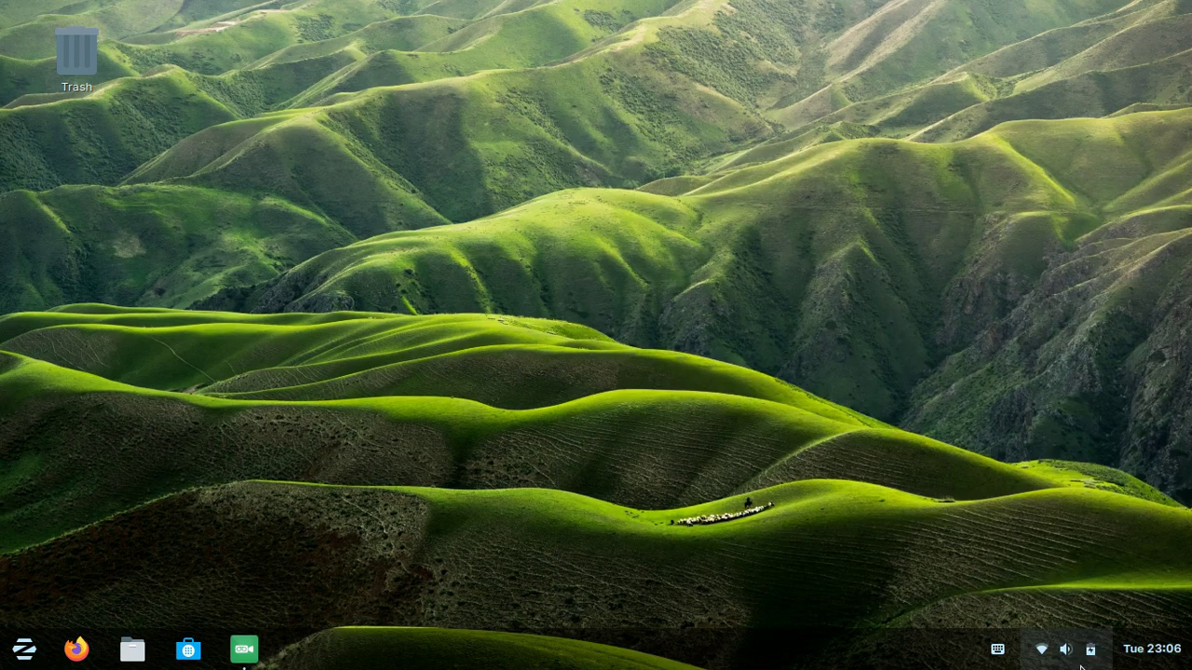
pyautogui.click(1081, 666)
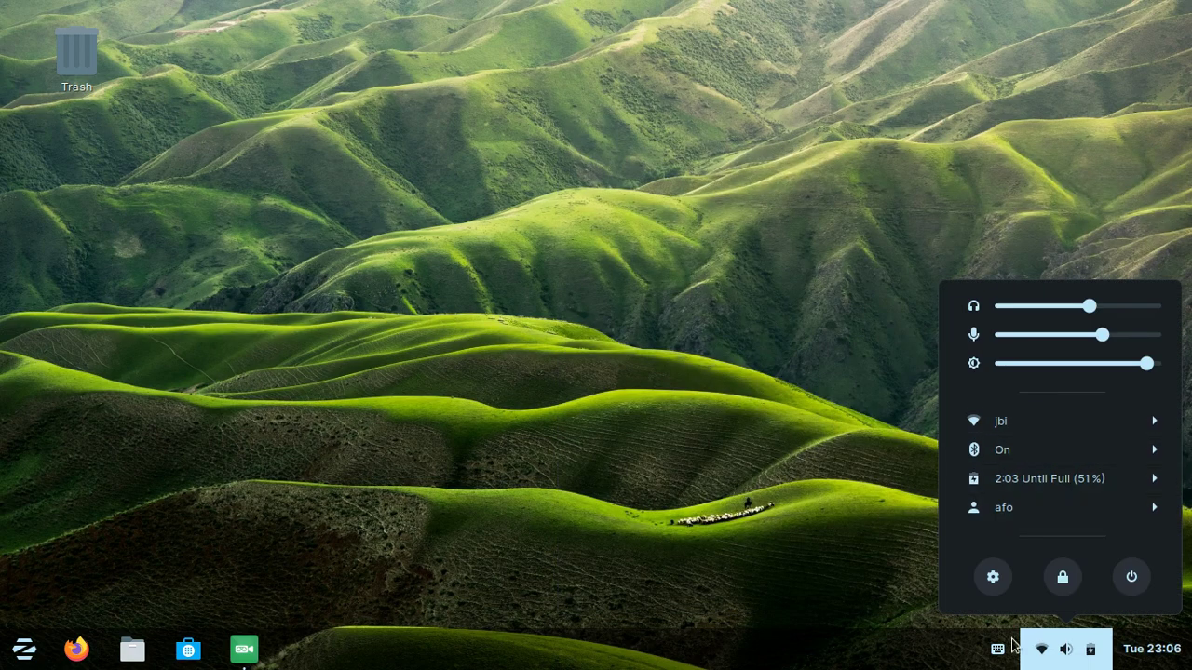
pyautogui.click(742, 447)
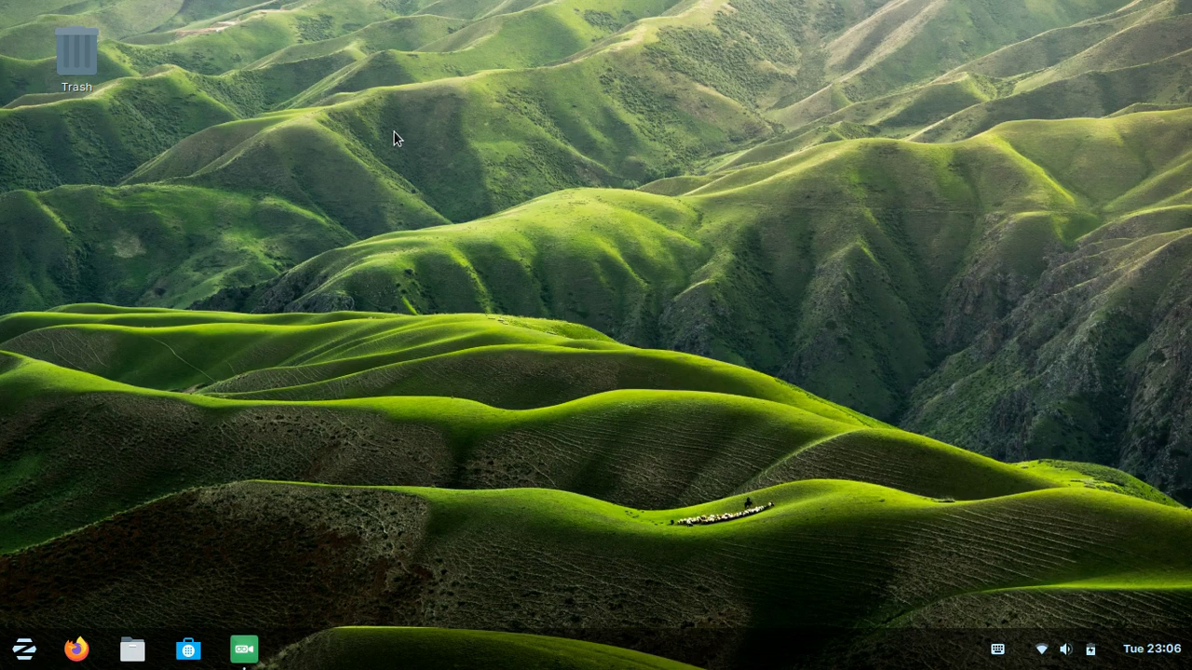
pyautogui.rightClick(527, 255)
pyautogui.click(440, 470)
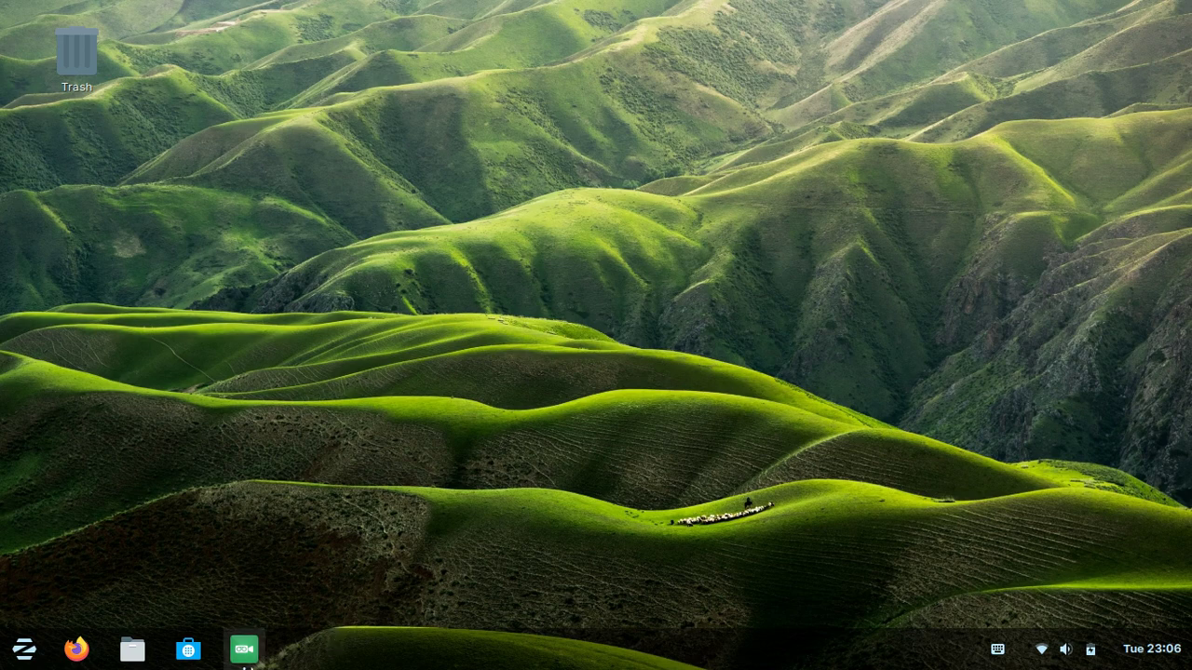